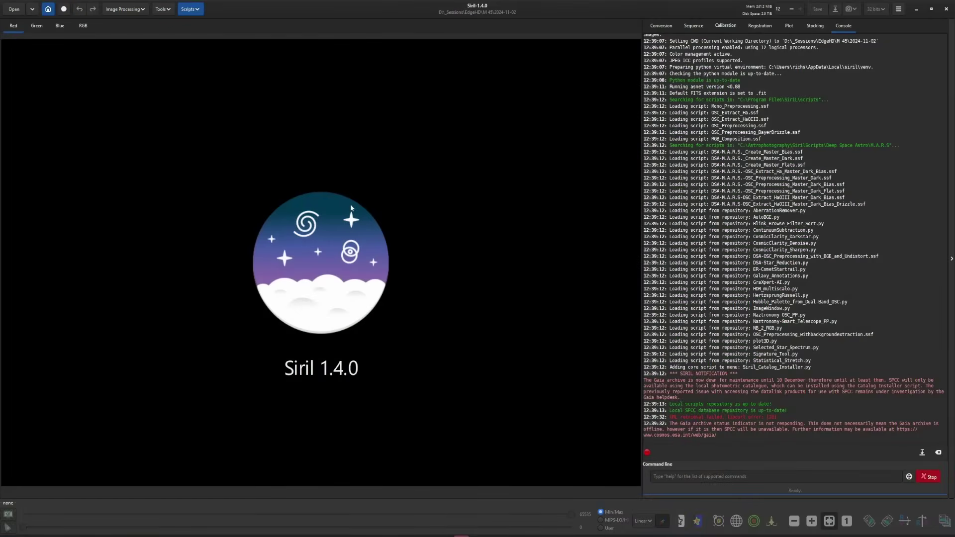
Find VeraLux_HyperMetric_Stretch.py in the online script repository by searching "ver", enable it and apply the preferences.
left_click(190, 9)
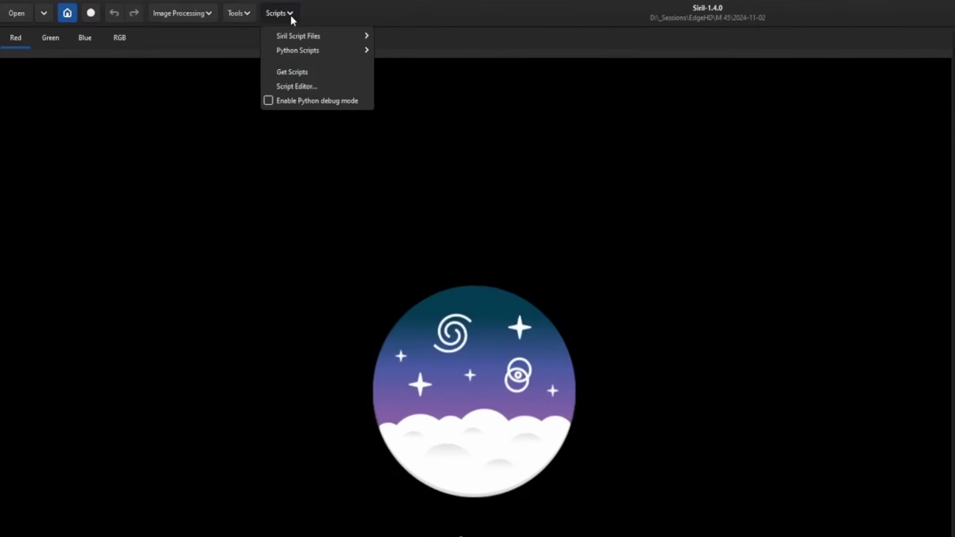
left_click(324, 71)
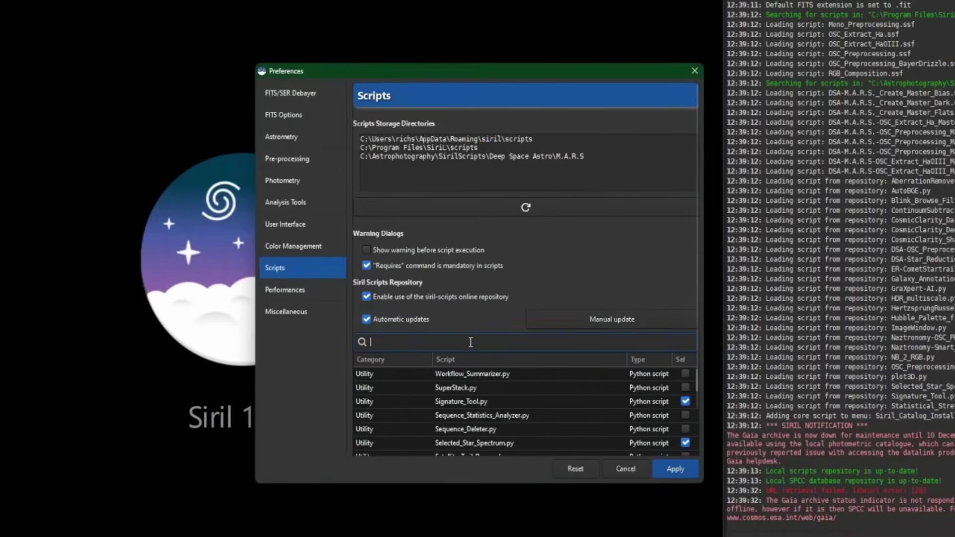
type("ver")
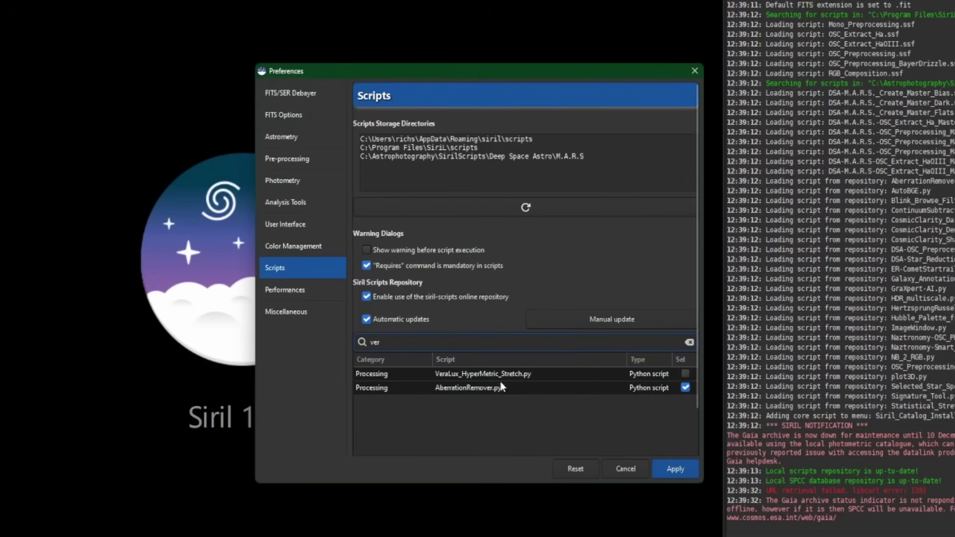
left_click(686, 374)
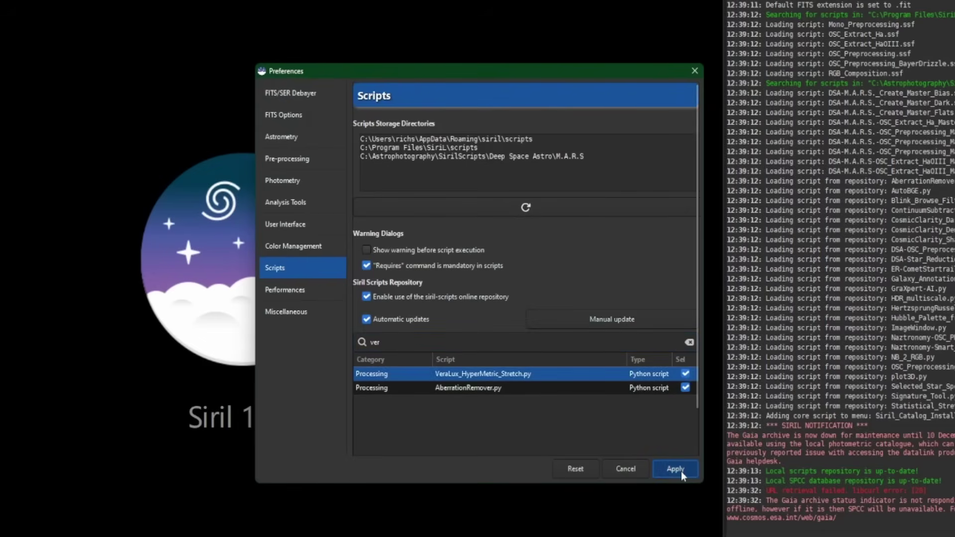
left_click(681, 472)
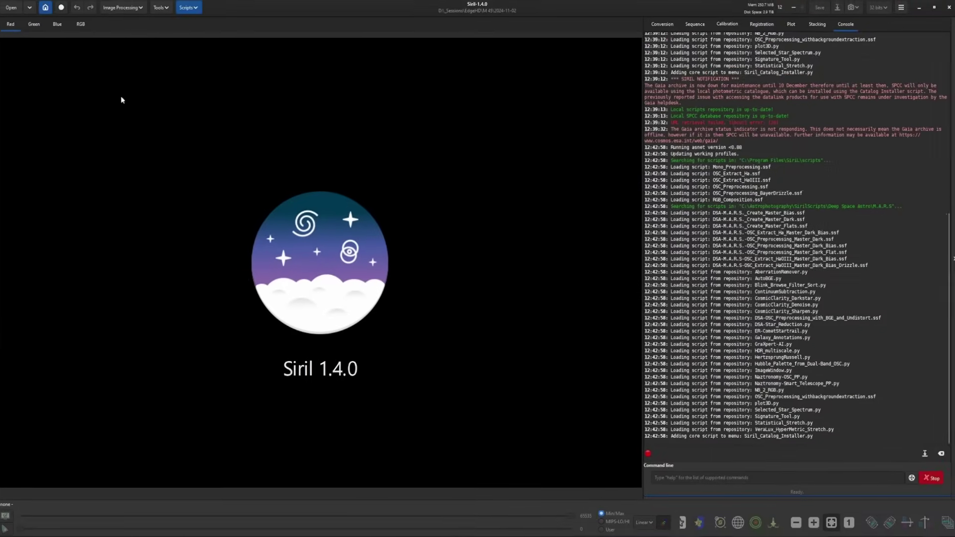
Open the stacked image result_24240s.fit and set its display mode to AutoStretch.
left_click(15, 10)
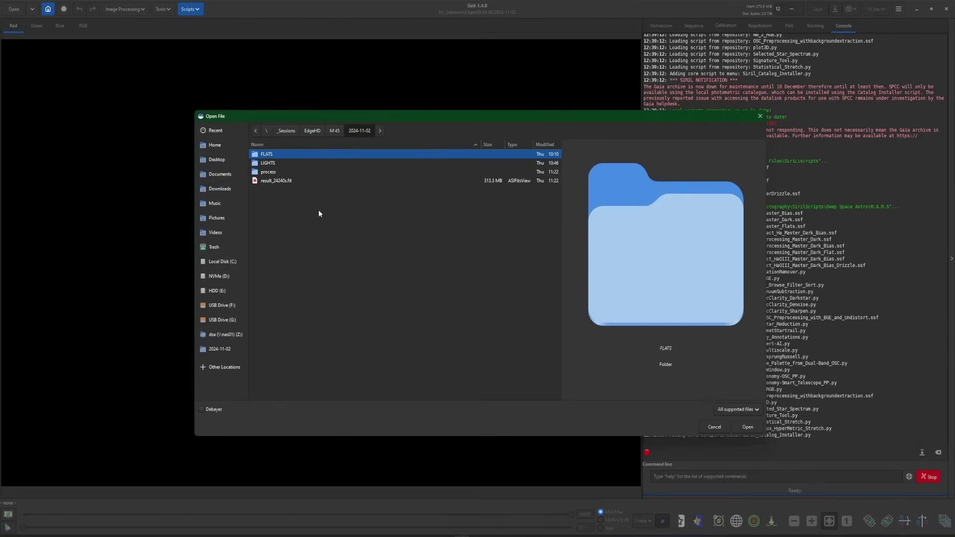
left_click(282, 182)
double_click(282, 181)
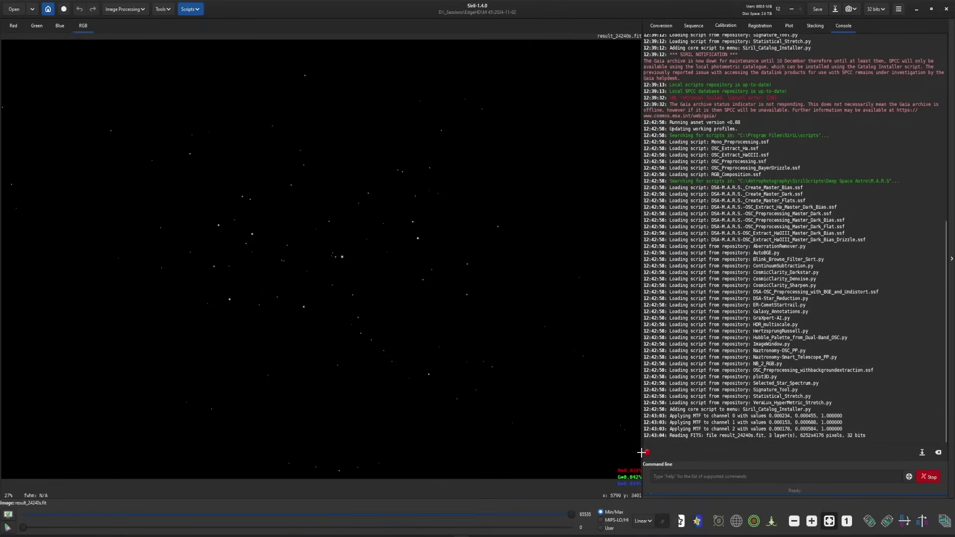
left_click(642, 521)
left_click(660, 495)
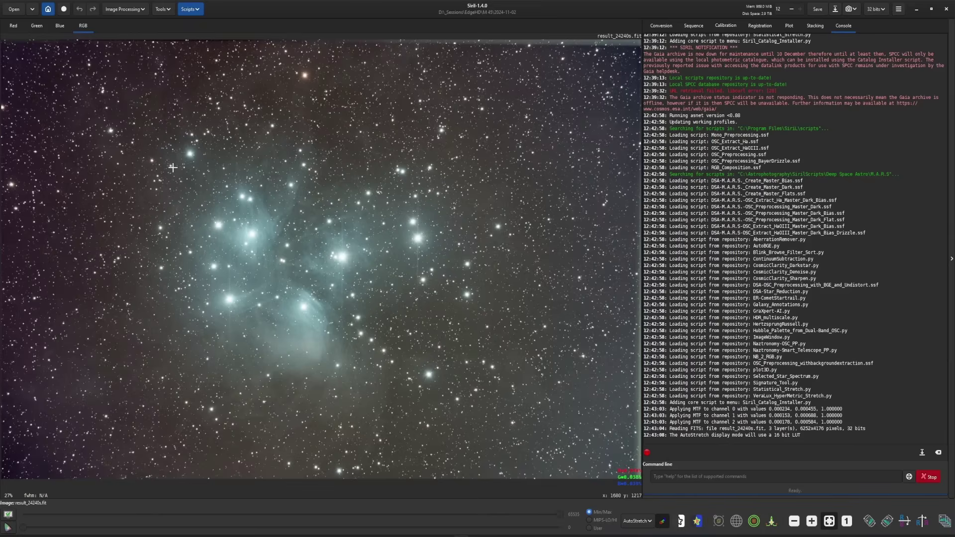
Crop the stacking edges off the image with a selection of about 5950 by 3893 px.
left_click_drag(19, 56, 628, 467)
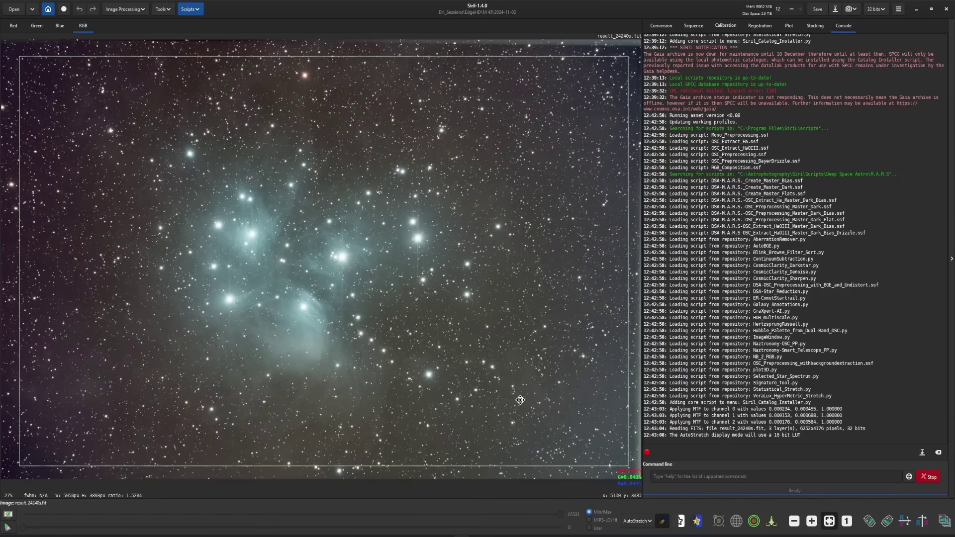
right_click(520, 401)
mouse_move(569, 462)
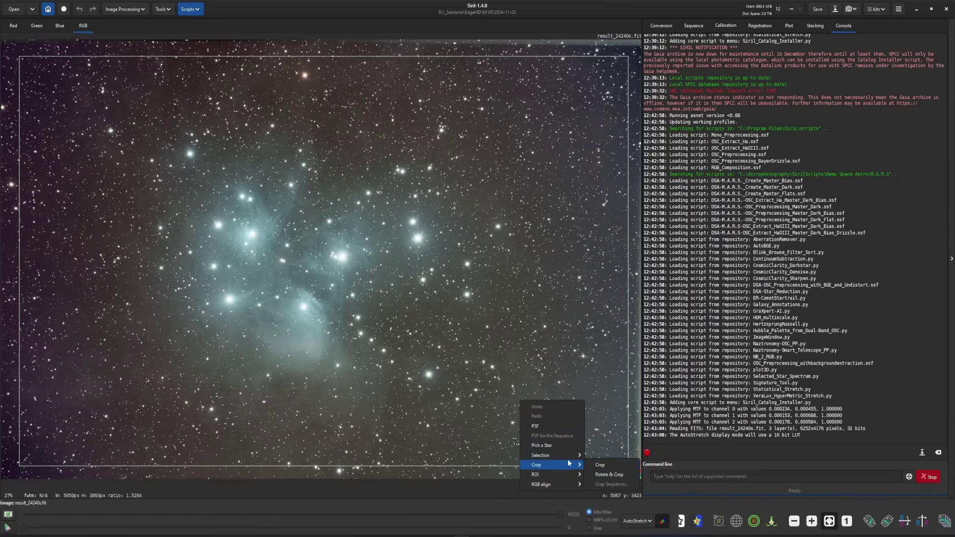
left_click(600, 464)
Remove the background gradient with the AutoBGE script, using 100 sample points, polynomial degree 2 and RBF smoothness 0.10.
left_click(197, 11)
mouse_move(220, 37)
mouse_move(282, 35)
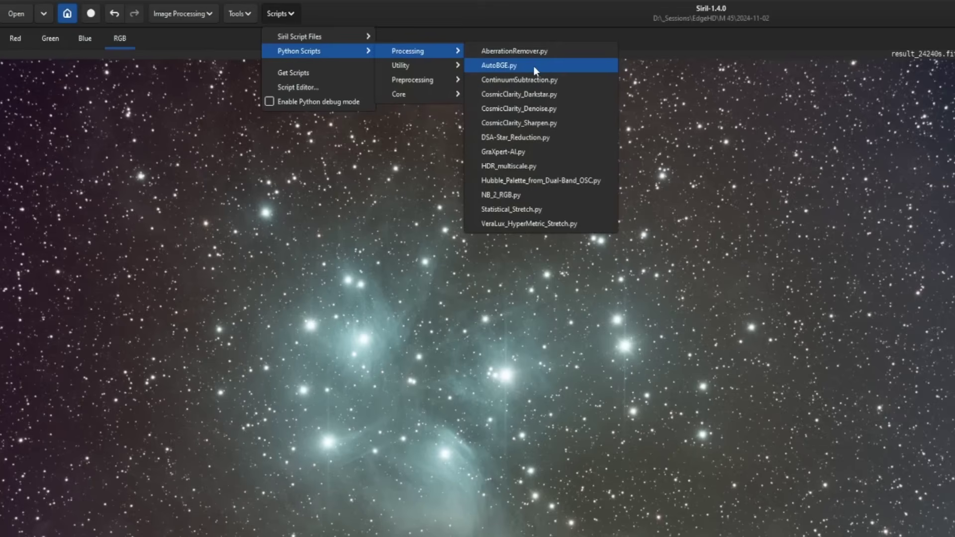
left_click(533, 66)
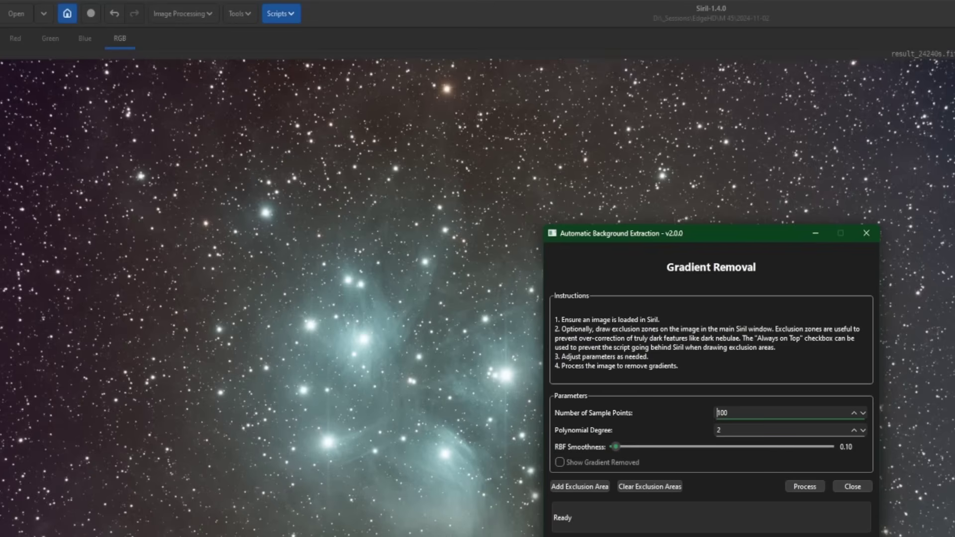
left_click(803, 489)
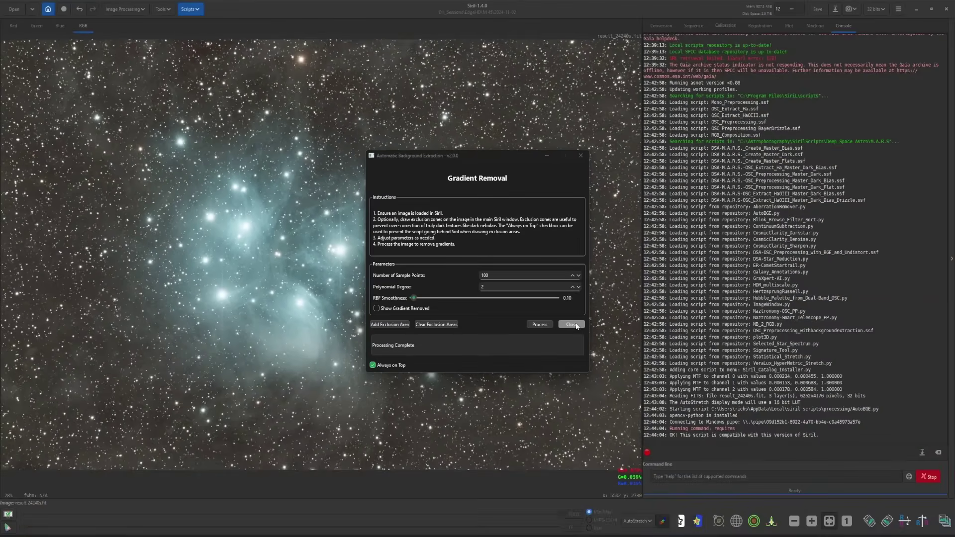
left_click(575, 324)
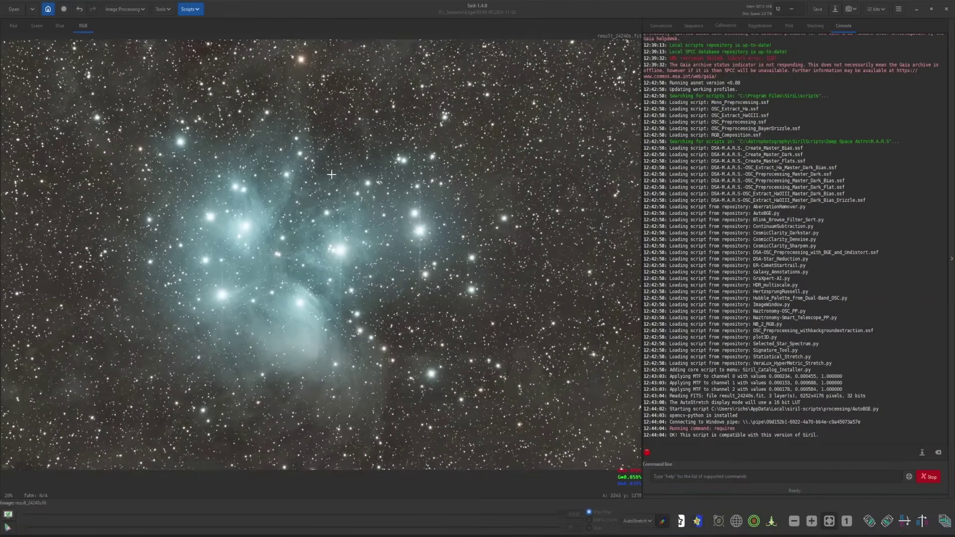
Plate-solve the image with the Siril solver, first on the whole frame and again with a selection around the brightest nebula region.
left_click(171, 10)
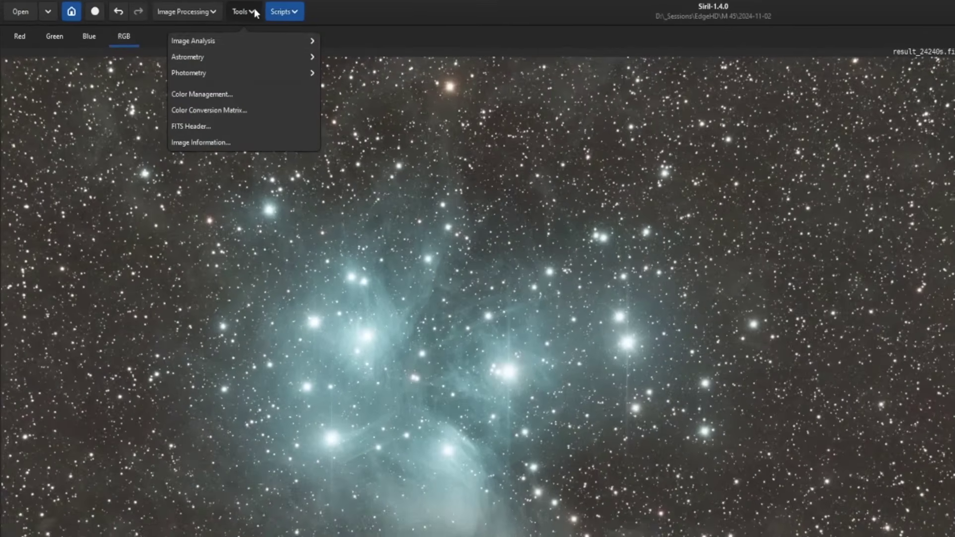
left_click(255, 54)
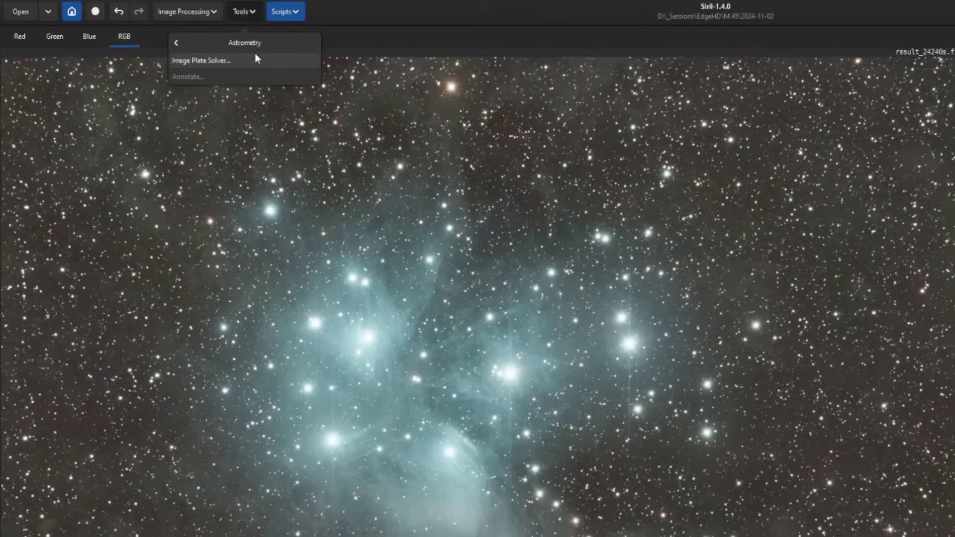
left_click(255, 61)
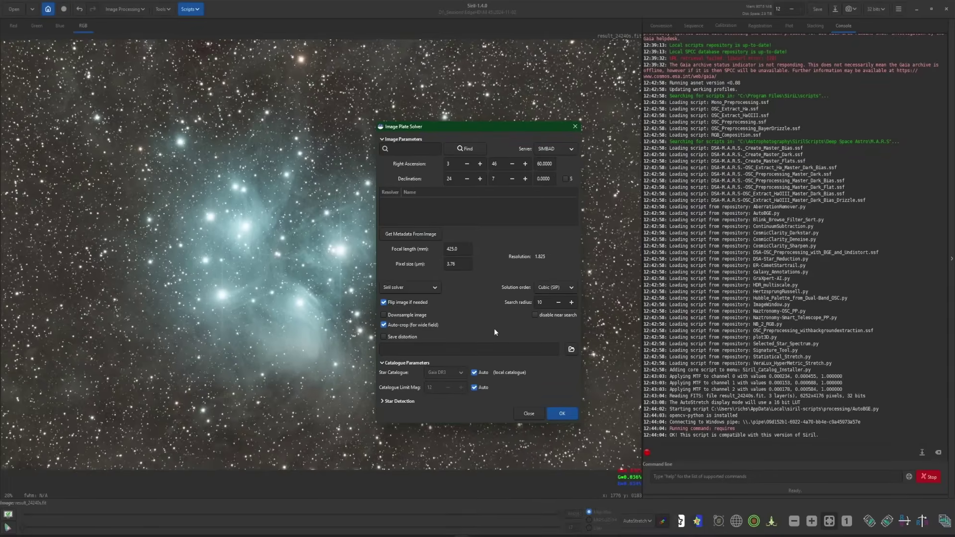
left_click(563, 414)
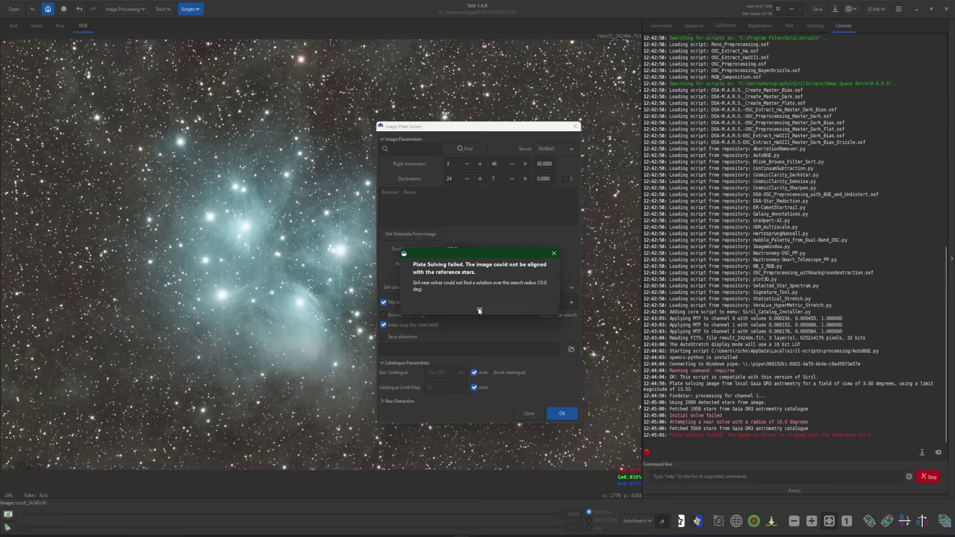
left_click(480, 311)
left_click_drag(160, 139, 411, 401)
left_click(566, 414)
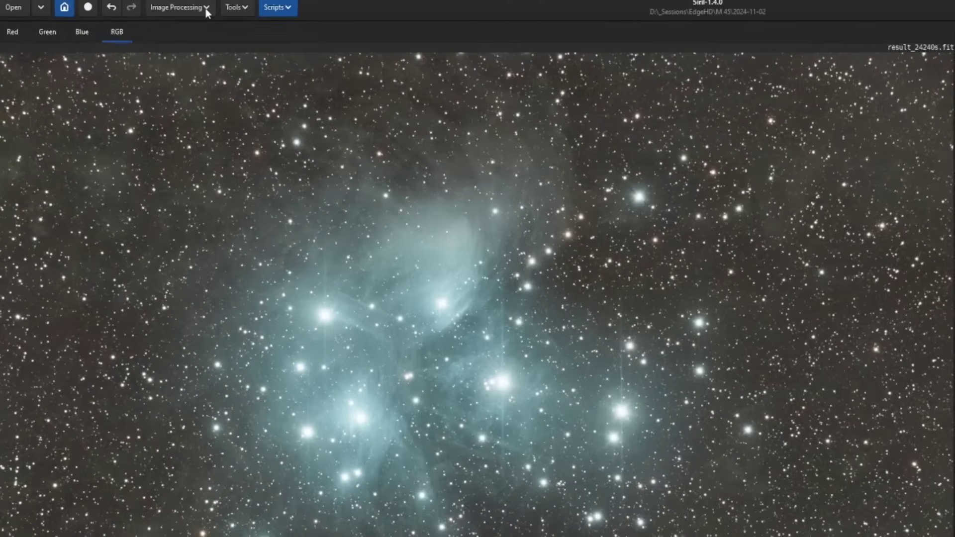
Examine the Gaia archive maintenance notification in the console log and locate the Siril_Catalog_Installer.py core script.
left_click(205, 8)
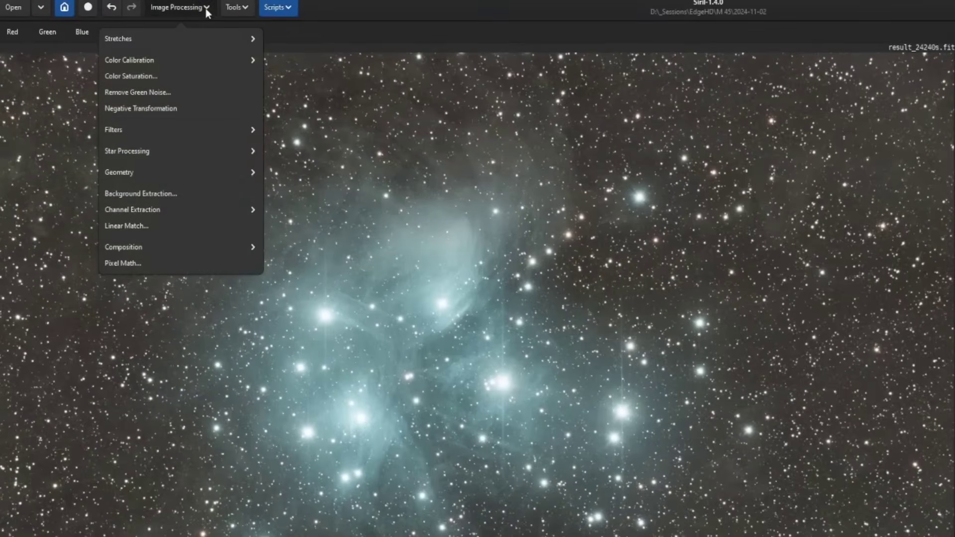
left_click(224, 60)
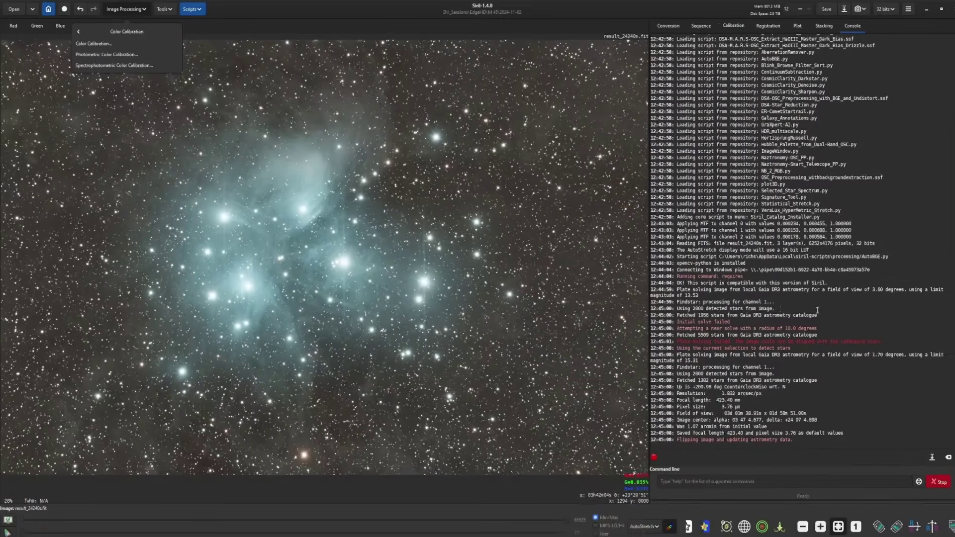
left_click(749, 305)
scroll(749, 305, "up", 15)
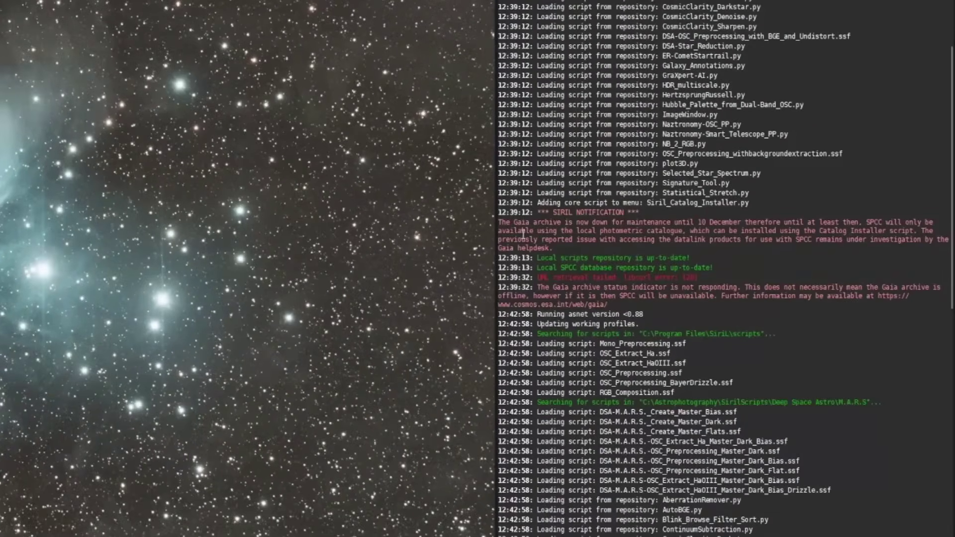
left_click_drag(514, 222, 578, 225)
left_click(623, 228)
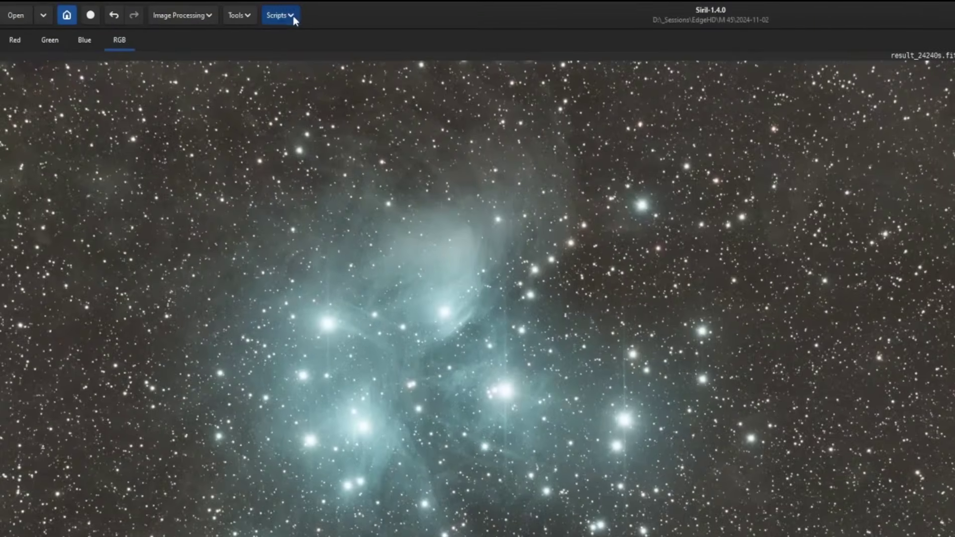
left_click(292, 16)
mouse_move(306, 56)
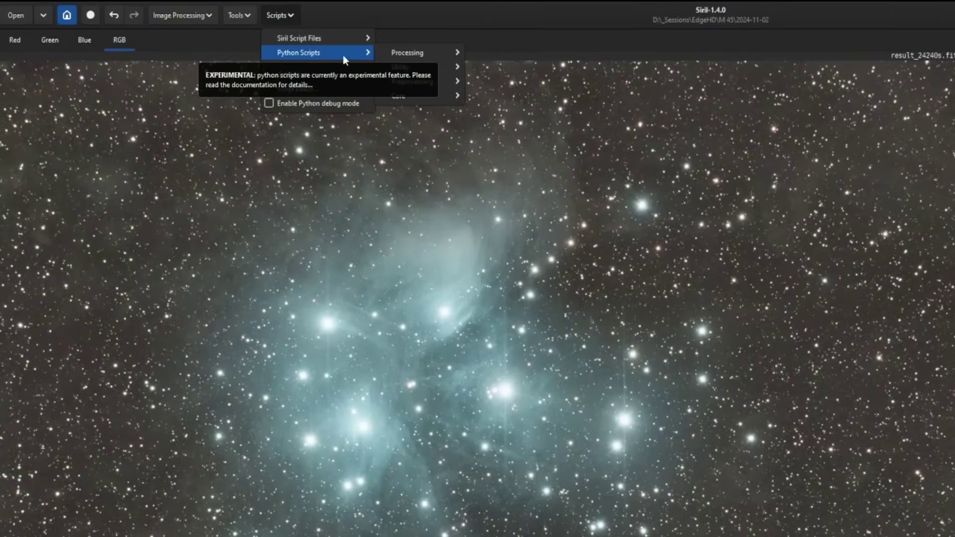
mouse_move(401, 94)
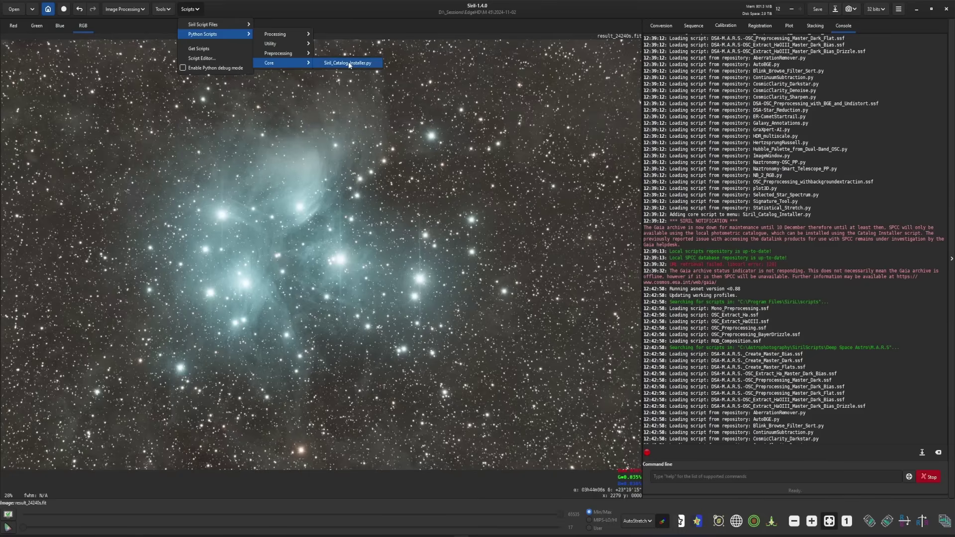
left_click(357, 21)
Run Spectrophotometric Color Calibration with Average Spiral Galaxy, Sony IMX571, Optolong L-Pro and the local Gaia DR3 xp_sampled catalogue, and close the plots.
left_click(123, 11)
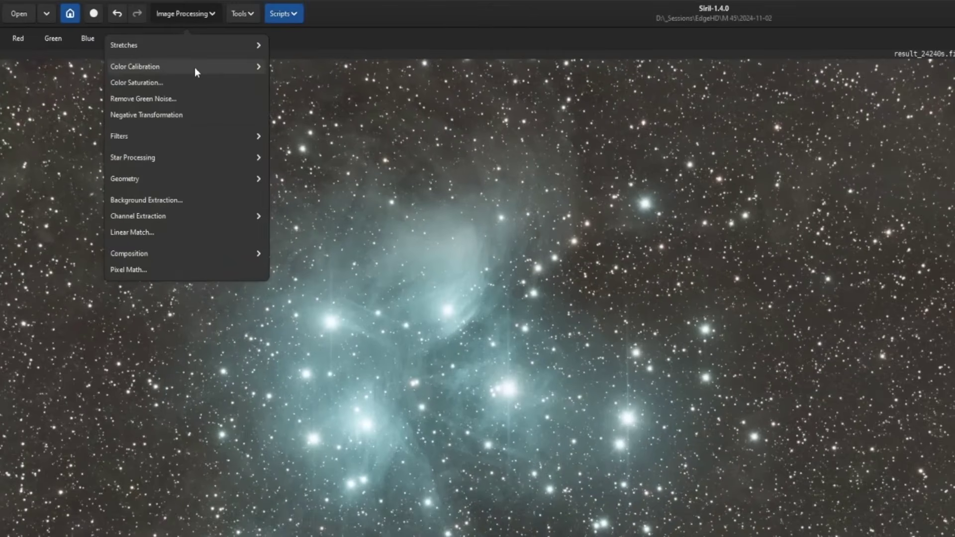
left_click(195, 68)
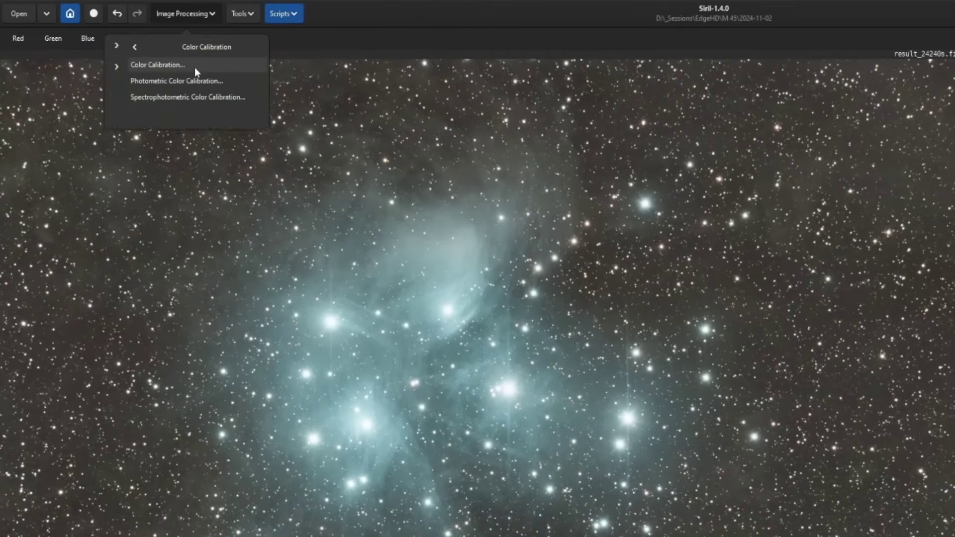
left_click(209, 97)
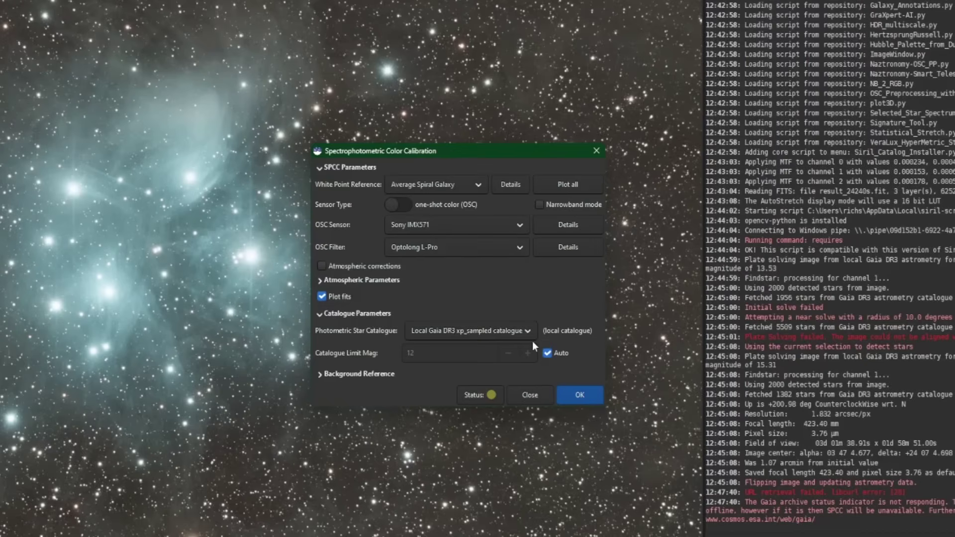
left_click(568, 396)
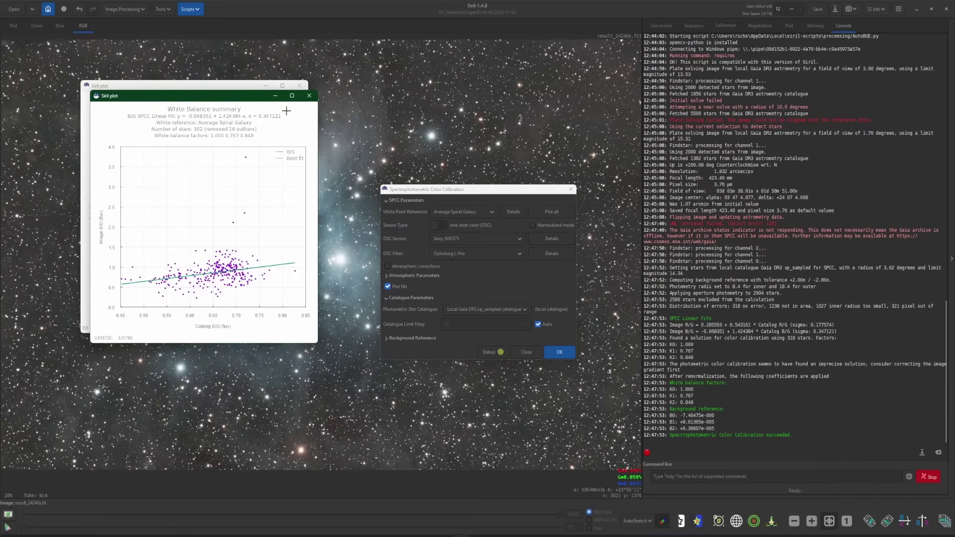
left_click(300, 88)
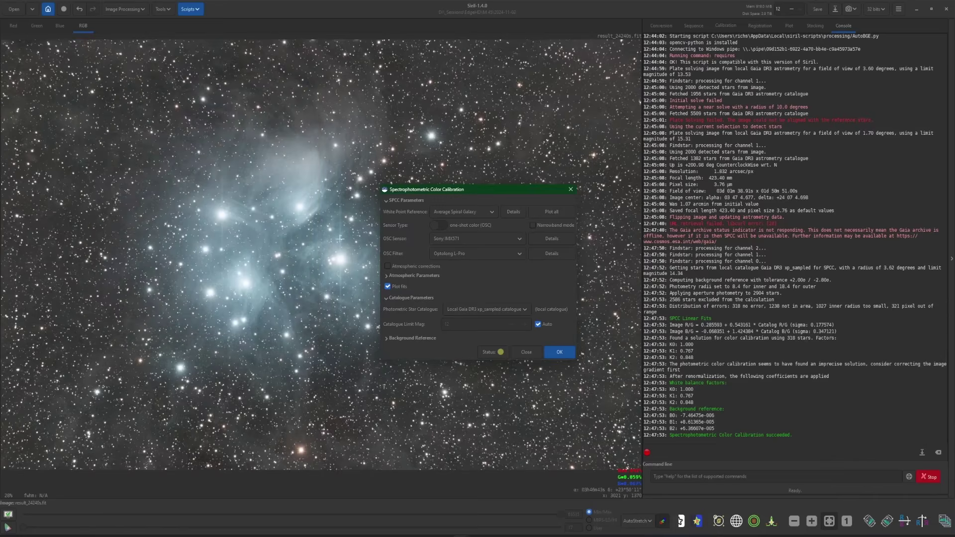
left_click(526, 353)
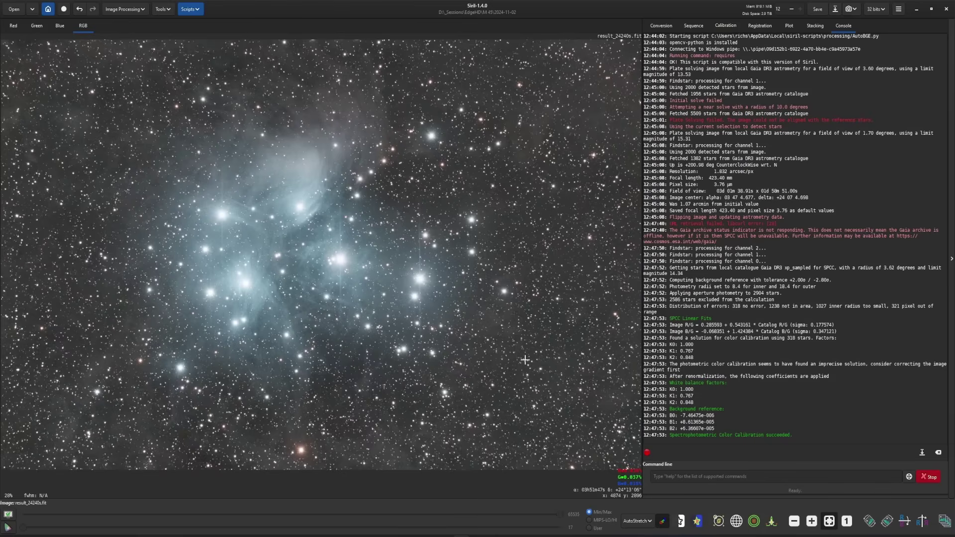
left_click(124, 9)
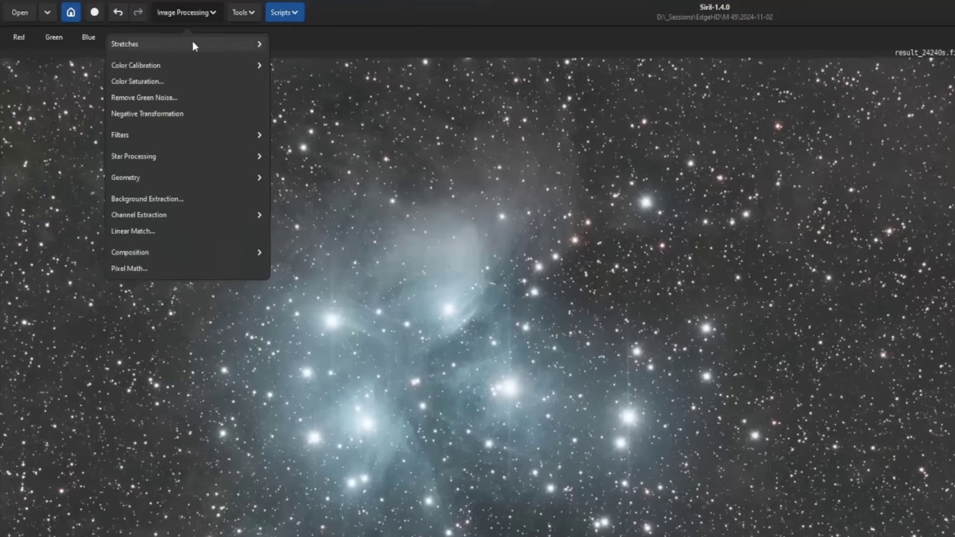
left_click(193, 44)
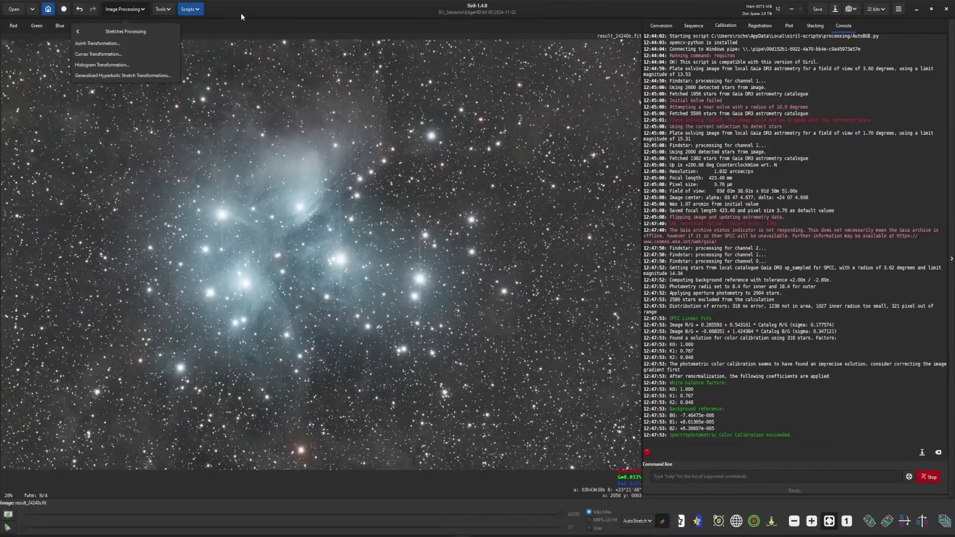
left_click(362, 24)
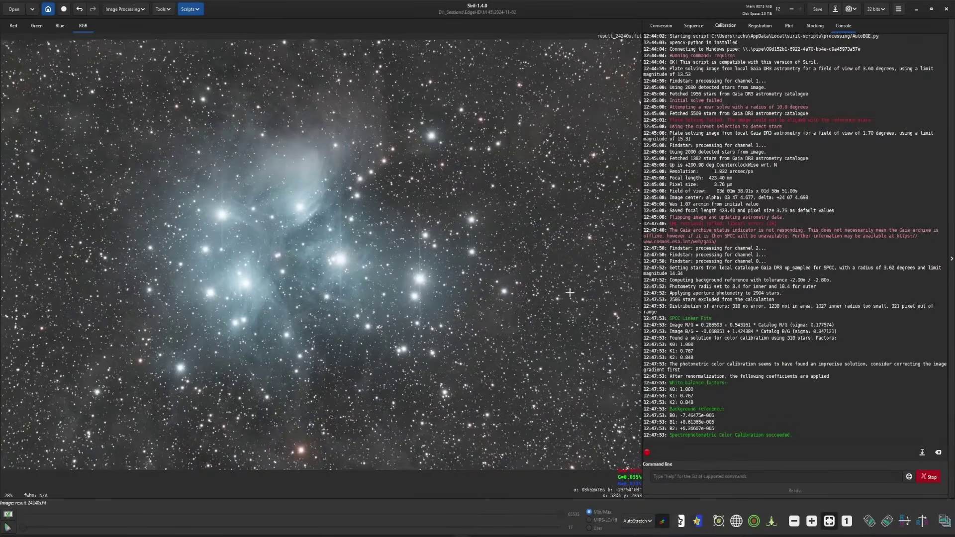
Switch the image's display mode to Linear.
left_click(637, 521)
left_click(640, 446)
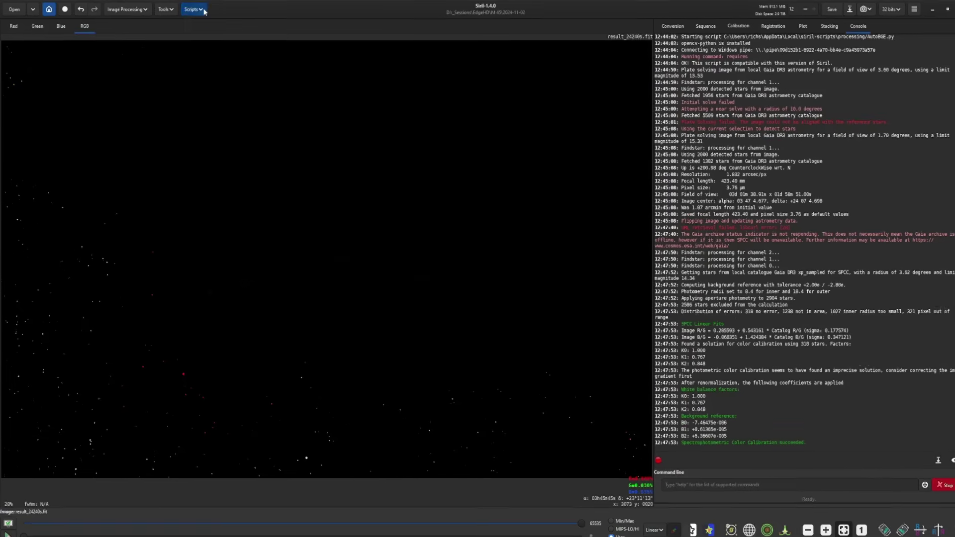
Launch the VeraLux_HyperMetric_Stretch.py script, try the Scientific (Preserve) processing mode, and return to Ready-to-Use (Aesthetic).
left_click(190, 9)
mouse_move(209, 35)
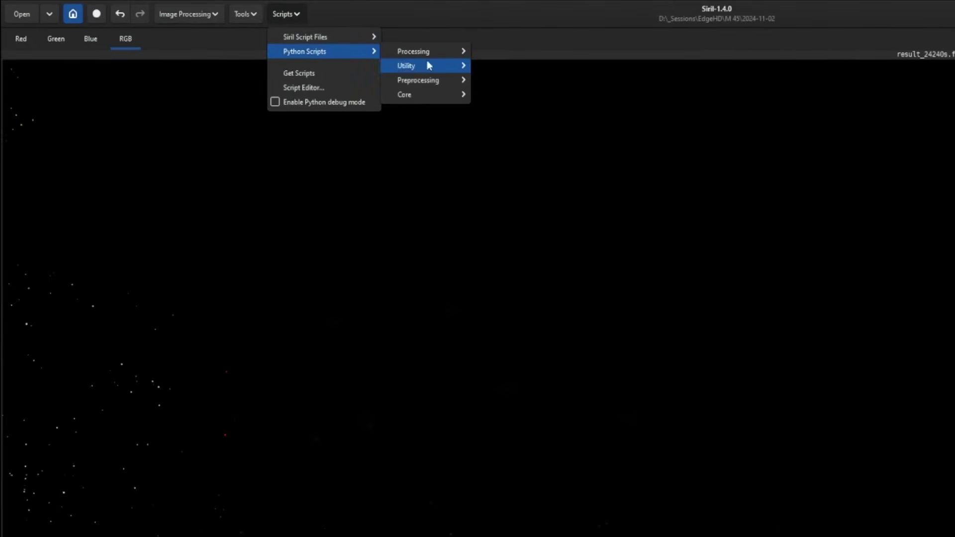
mouse_move(437, 52)
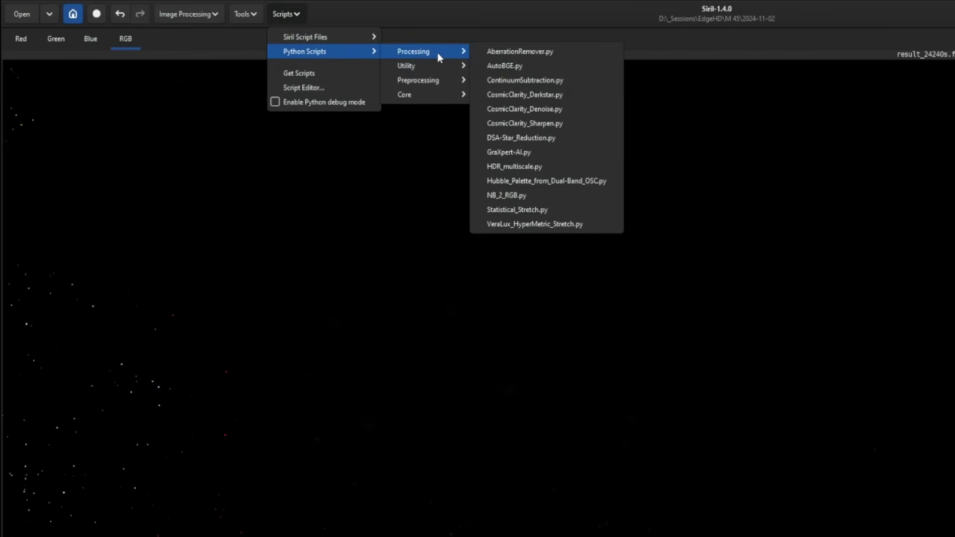
left_click(599, 227)
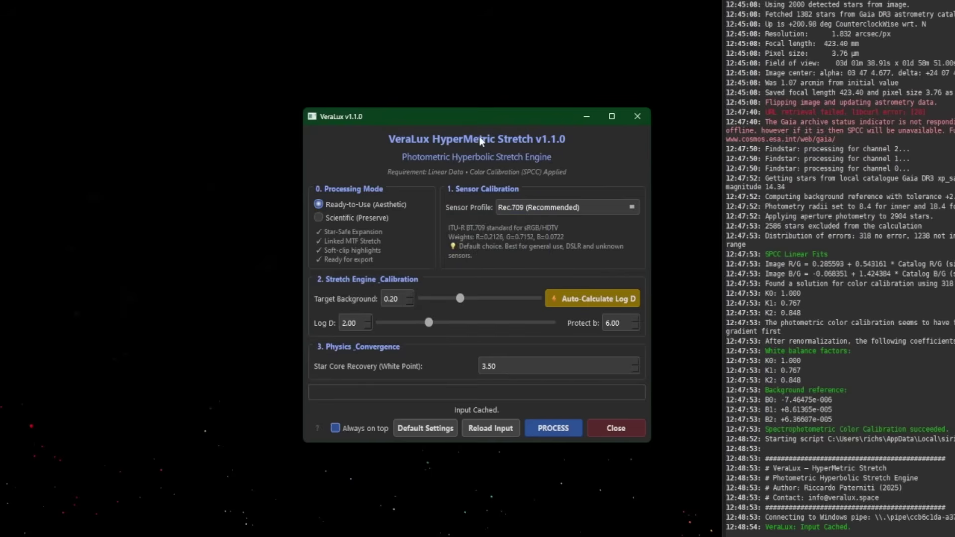
left_click(333, 217)
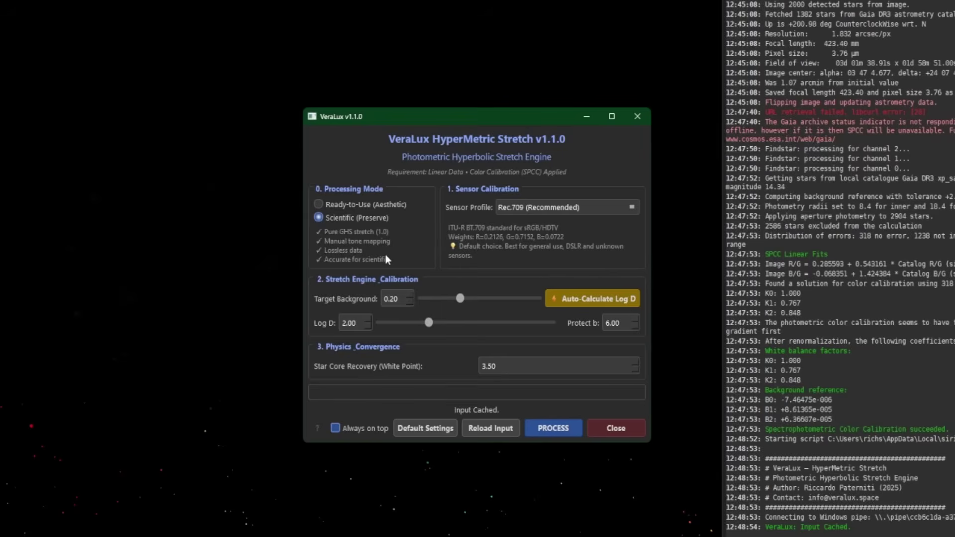
left_click(319, 204)
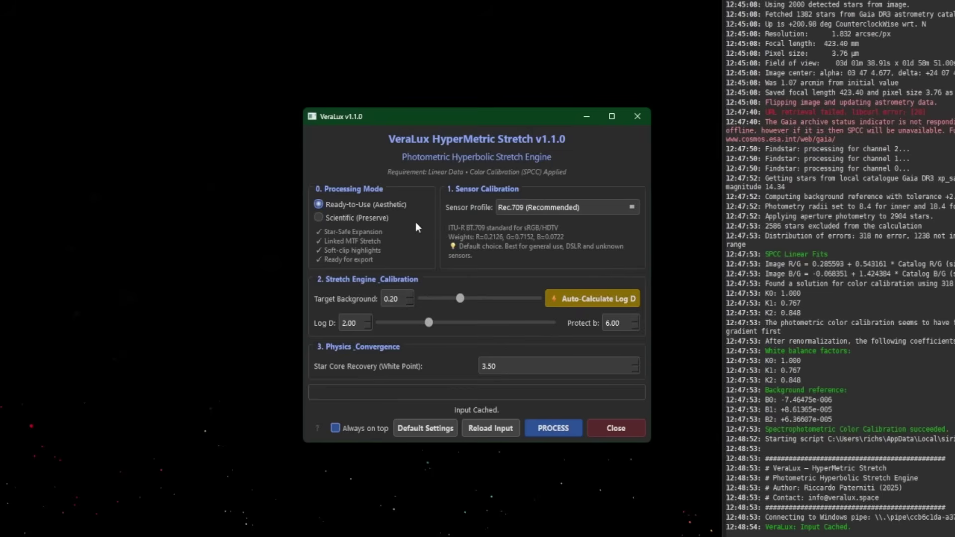
Choose the Sony IMX571 (ASI2600/QHY268) sensor profile and auto-calculate Log D.
left_click(630, 207)
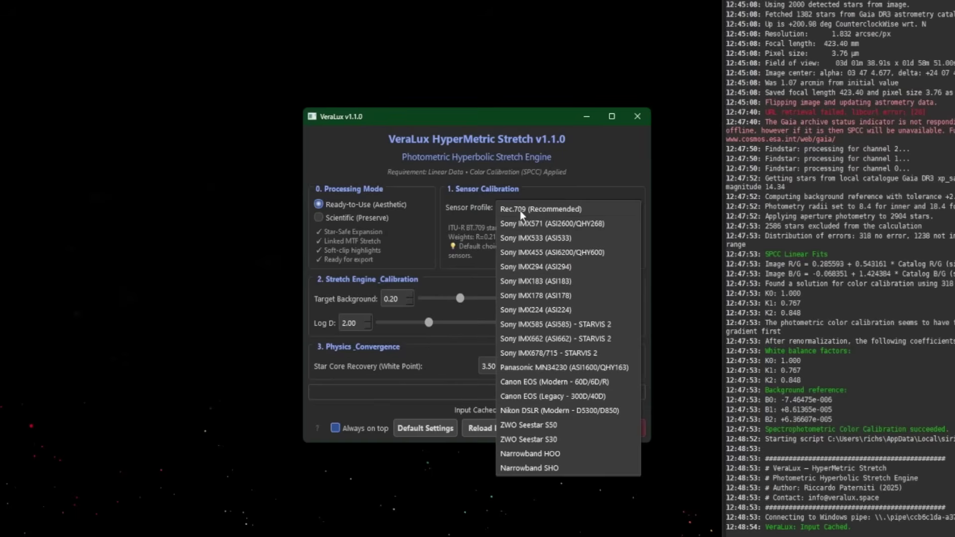
left_click(553, 209)
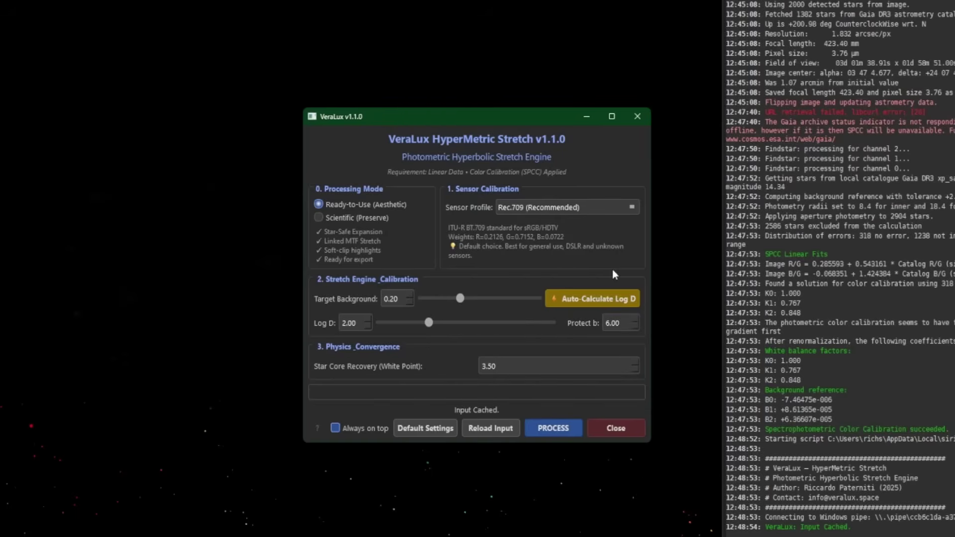
left_click(545, 208)
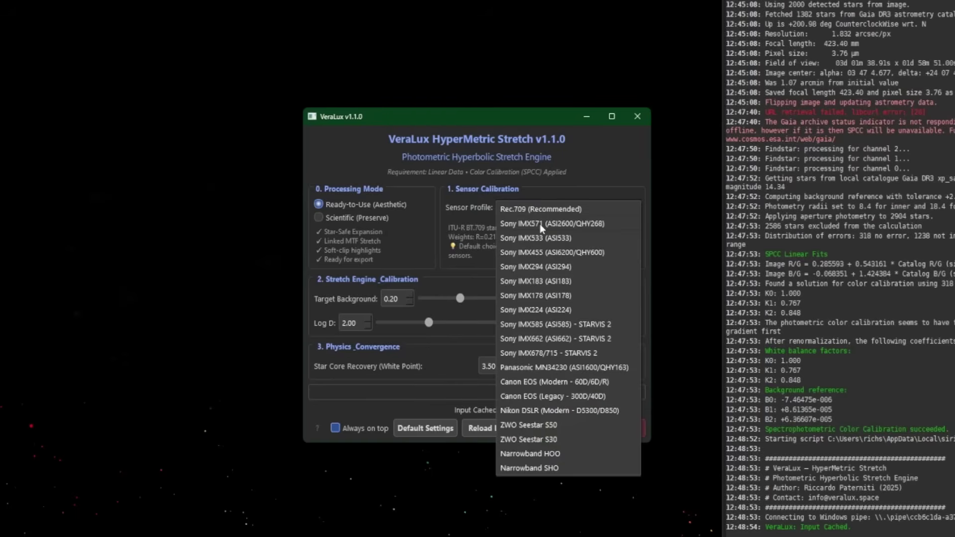
left_click(541, 224)
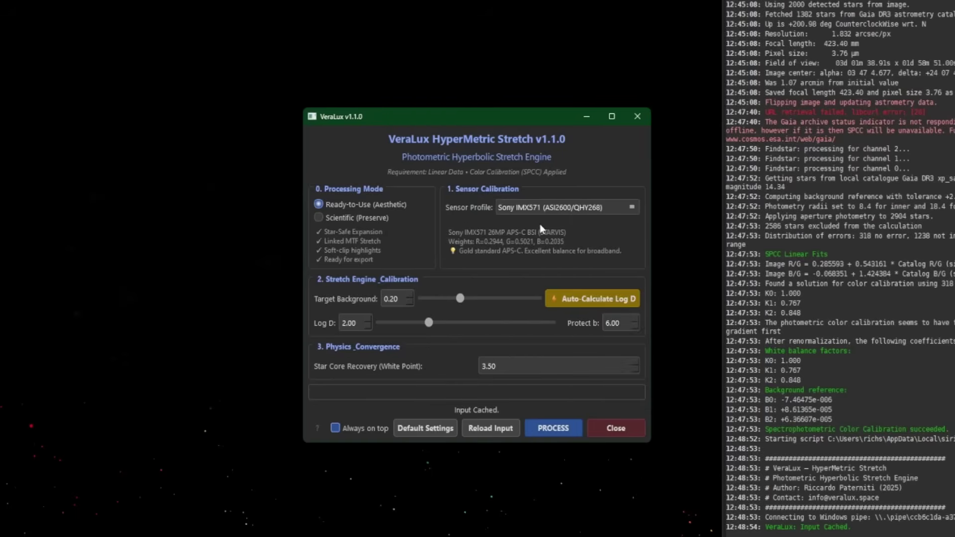
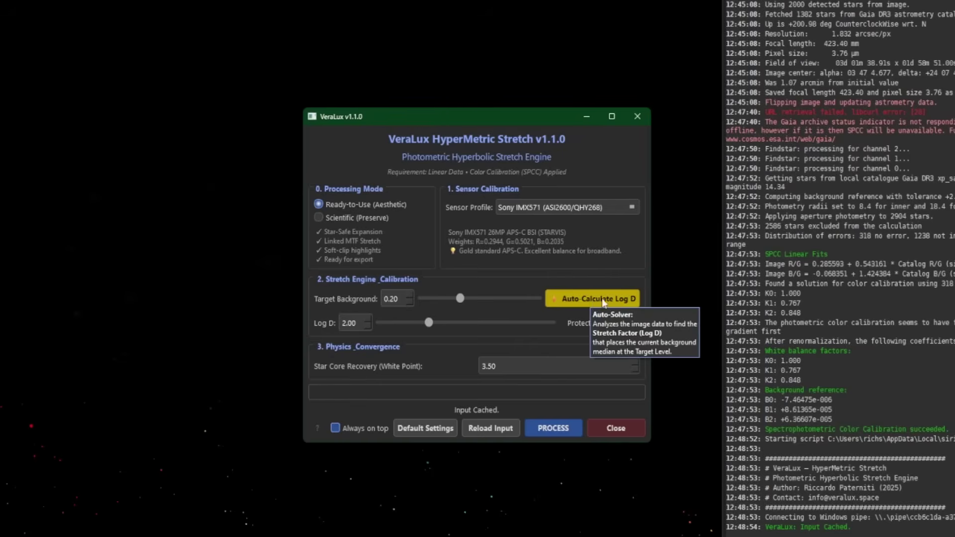
left_click(580, 301)
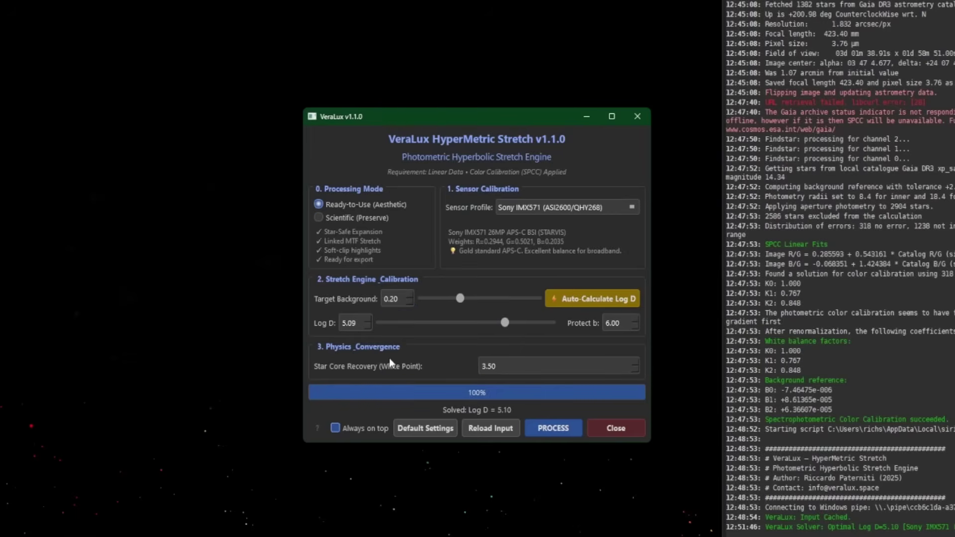
Try a Protect b value of 2 and recalculate Log D with it.
left_click(607, 324)
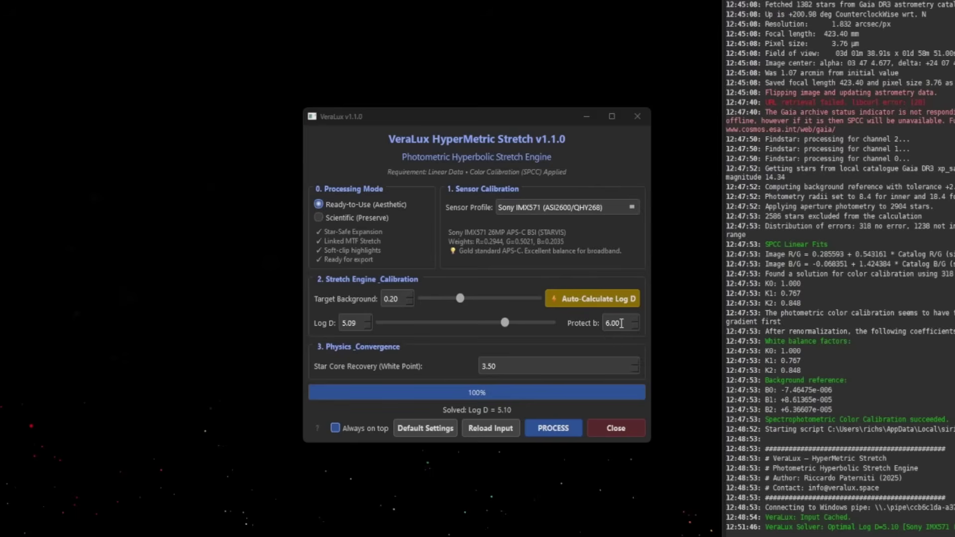
left_click_drag(626, 323, 588, 324)
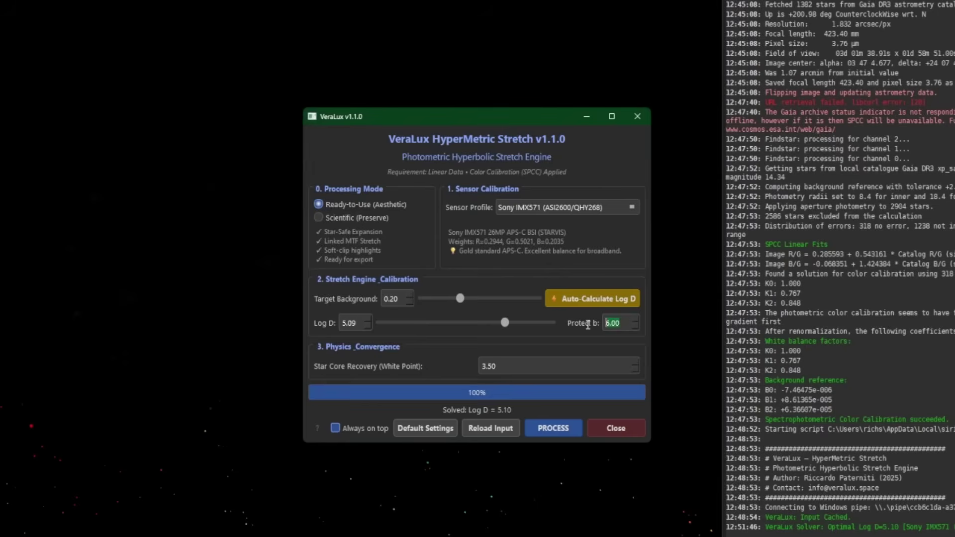
type("2")
left_click(585, 302)
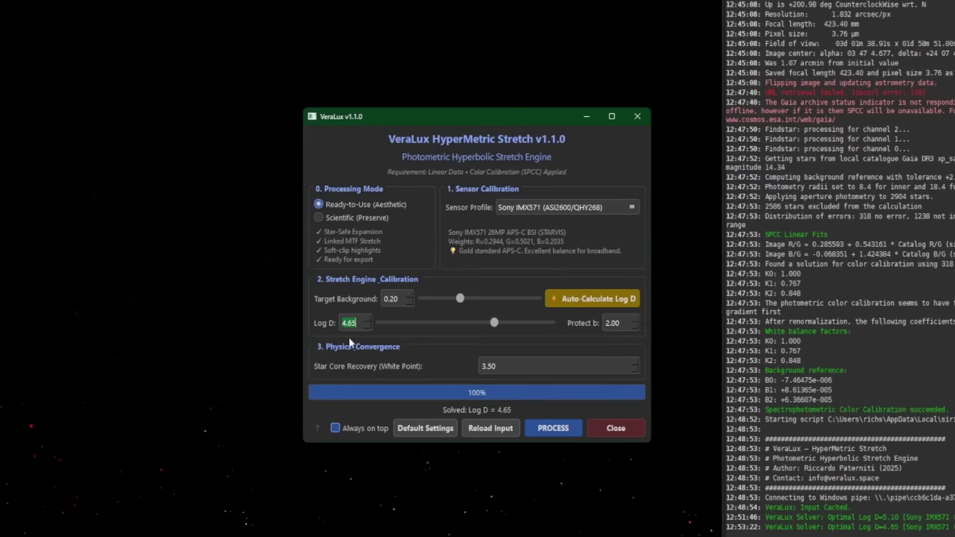
Process the VeraLux stretch with Protect b set to 6 and a freshly calculated Log D, and close the script.
left_click(617, 323)
type("6")
left_click(576, 299)
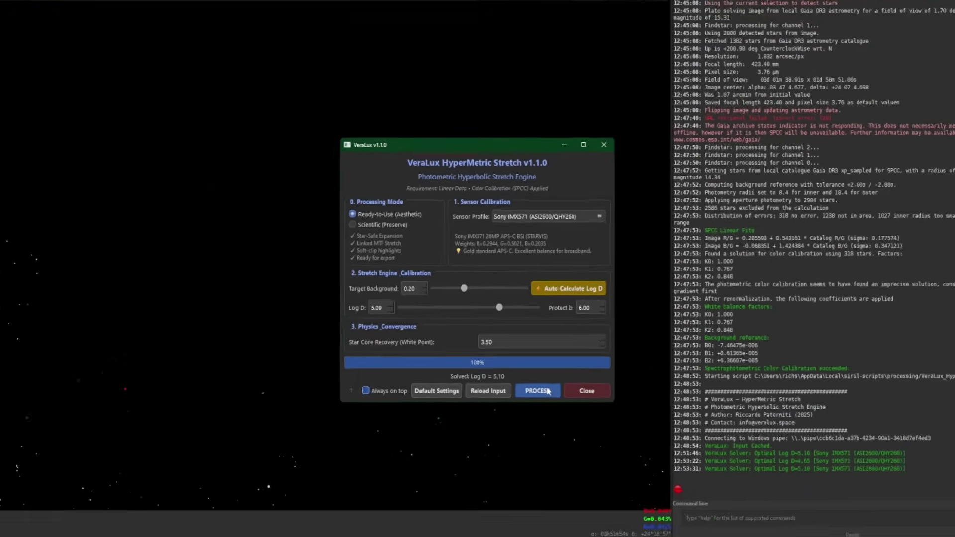
left_click(552, 429)
left_click_drag(487, 161, 744, 145)
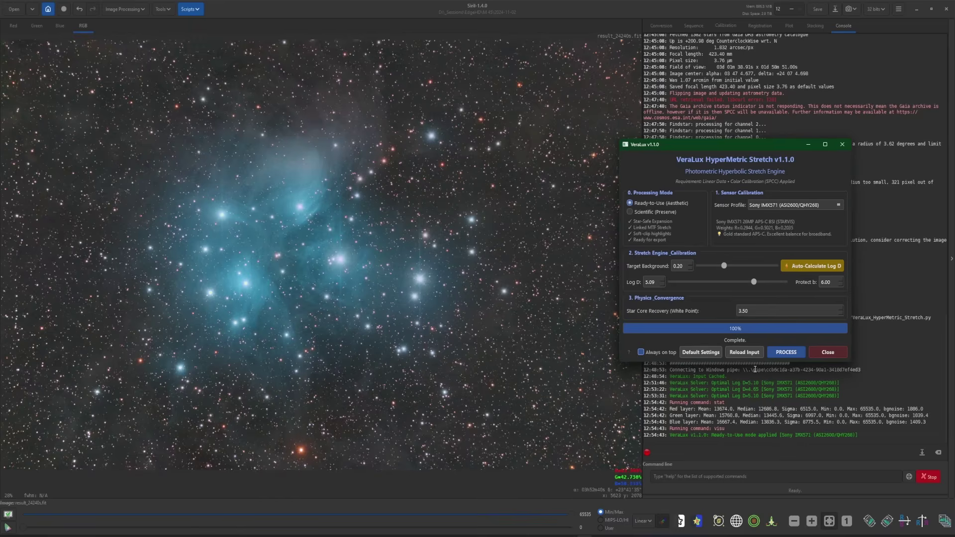
left_click(828, 352)
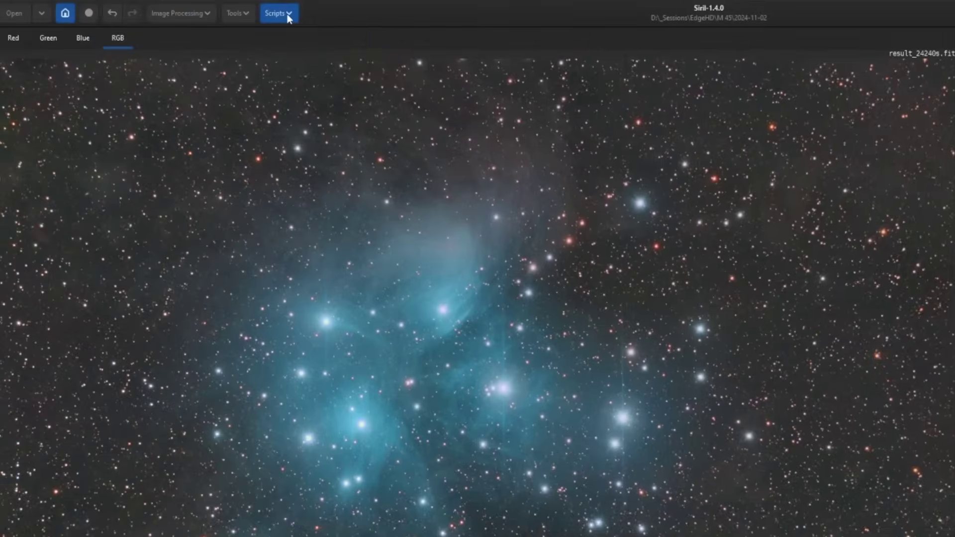
Hold a copy of the stretched image with the ImageWindow.py utility script, and undo the VeraLux stretch in the main image.
left_click(221, 12)
mouse_move(223, 40)
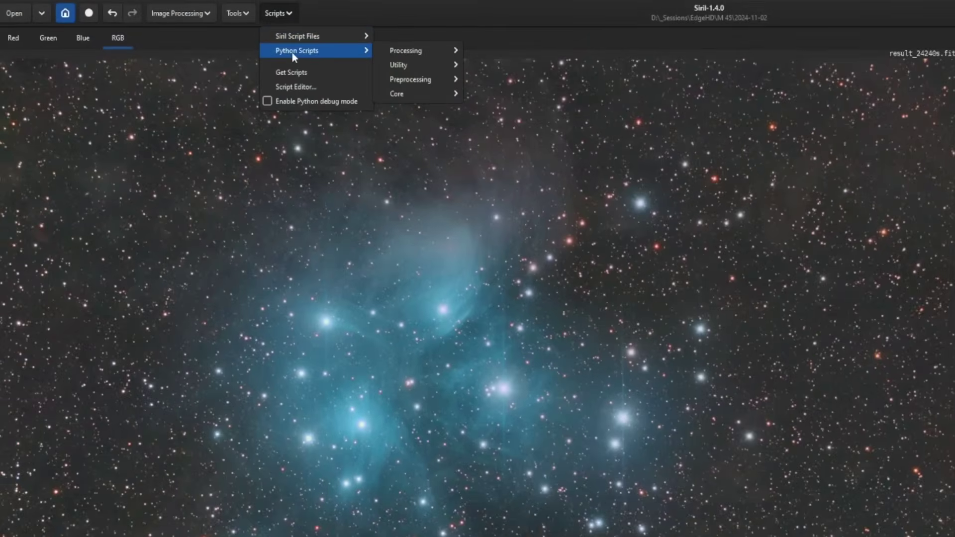
mouse_move(406, 70)
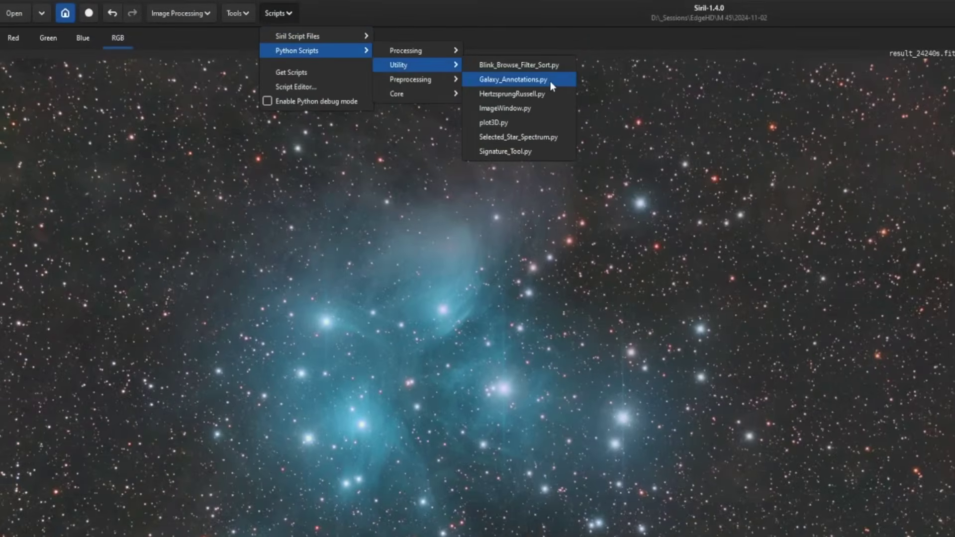
left_click(540, 107)
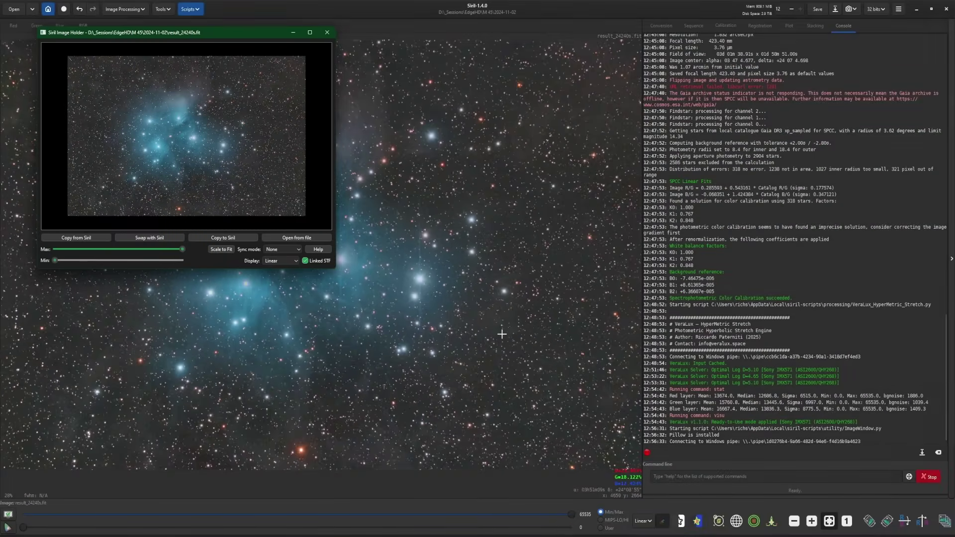
left_click_drag(252, 38, 473, 130)
left_click(517, 126)
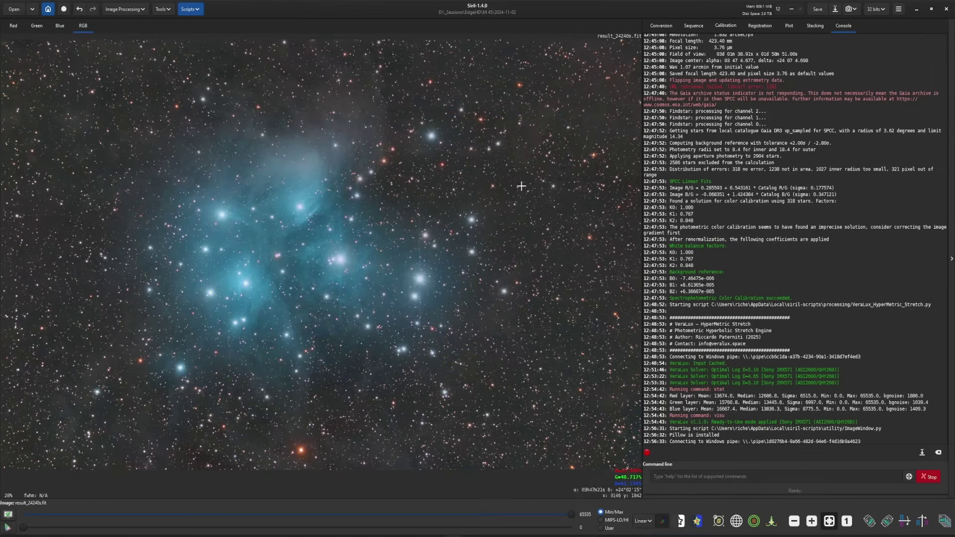
left_click(82, 10)
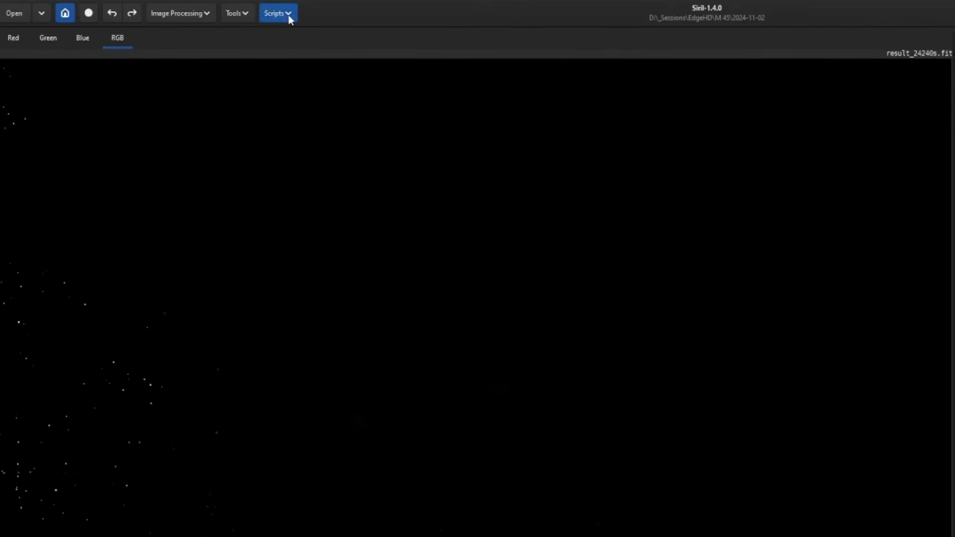
Apply the Statistical_Stretch.py script with target median 0.20, Linked Stretch, Normalize and Apply Curves Adjustment.
left_click(198, 10)
mouse_move(306, 52)
mouse_move(404, 55)
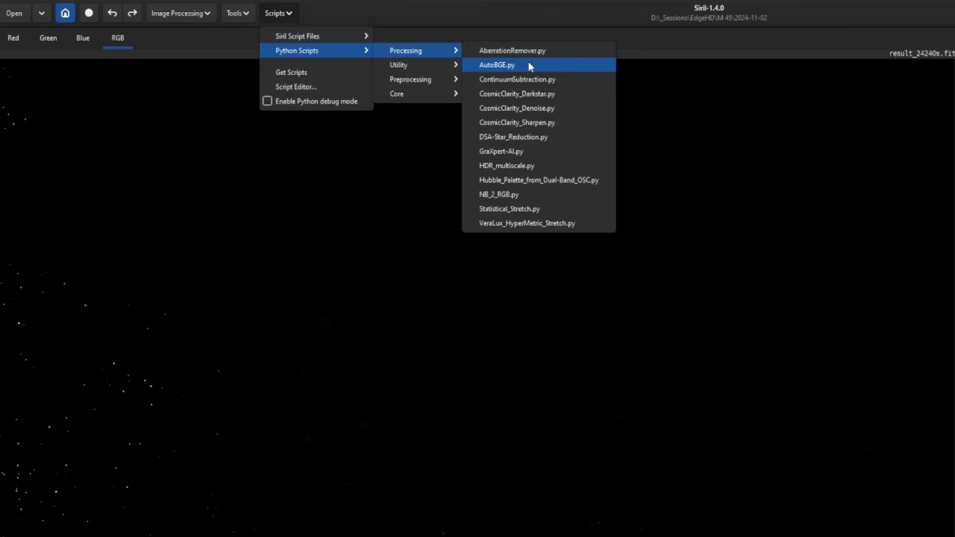
left_click(544, 210)
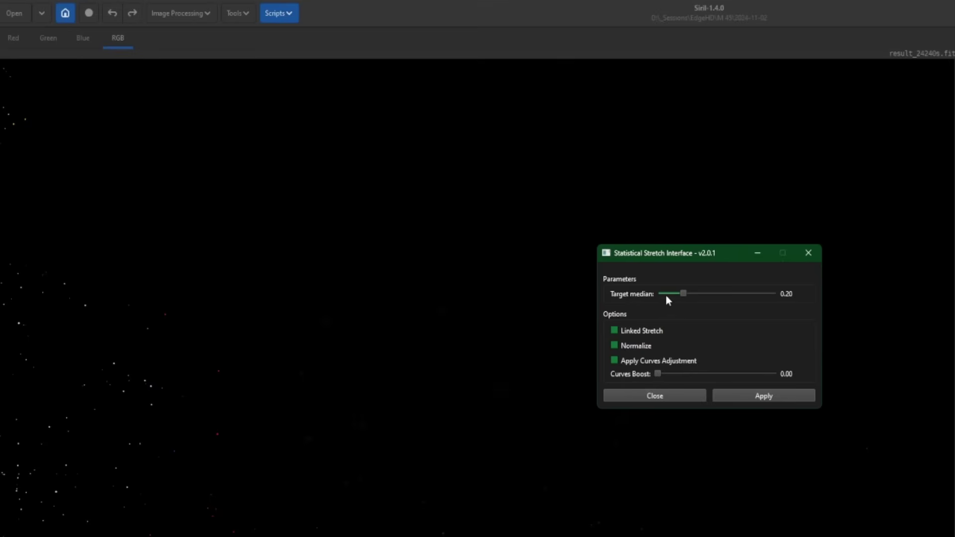
left_click(644, 332)
left_click(646, 346)
left_click(644, 362)
left_click(764, 403)
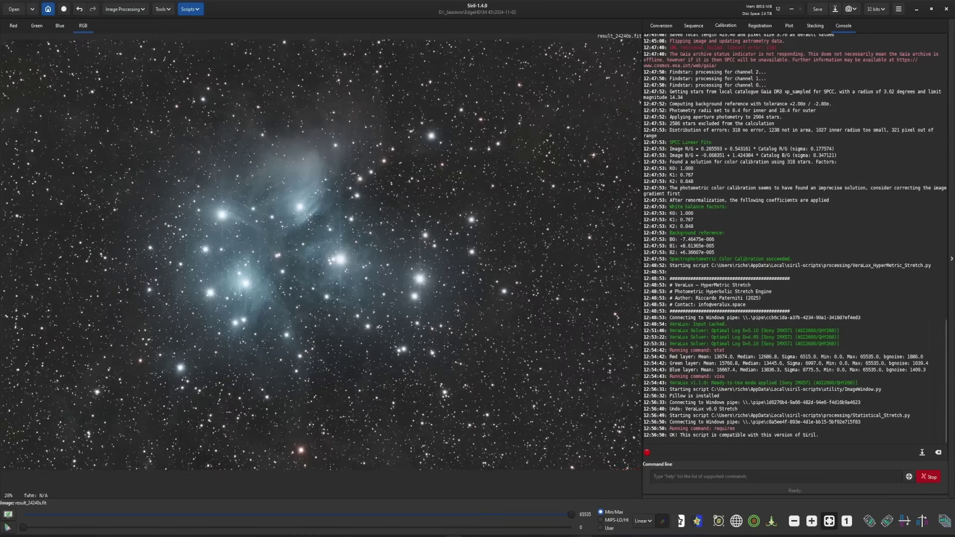
Compare the statistical stretch side by side with the enlarged copy of the VeraLux result, and close the image holder.
left_click_drag(733, 262, 949, 500)
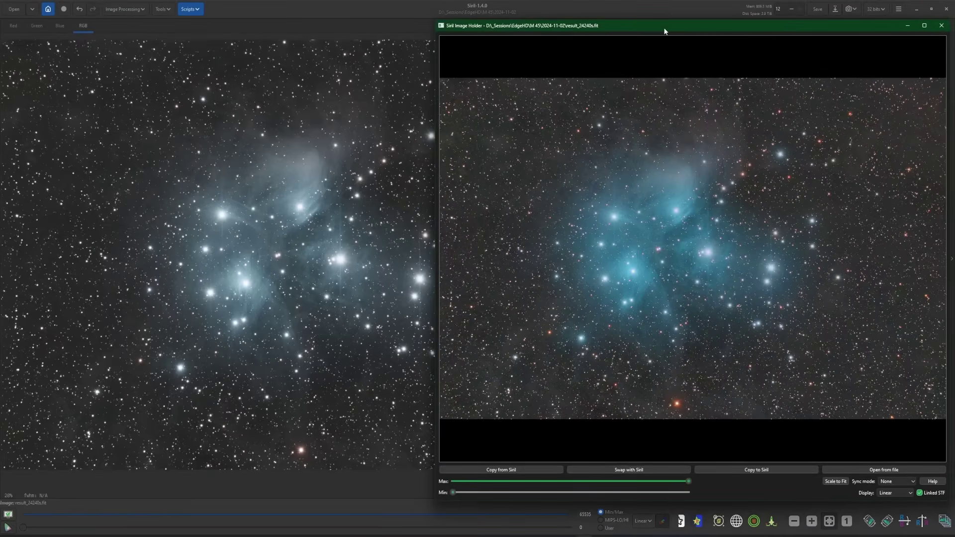
mouse_move(664, 29)
left_mouse_down()
mouse_move(672, 18)
mouse_move(657, 22)
left_mouse_up()
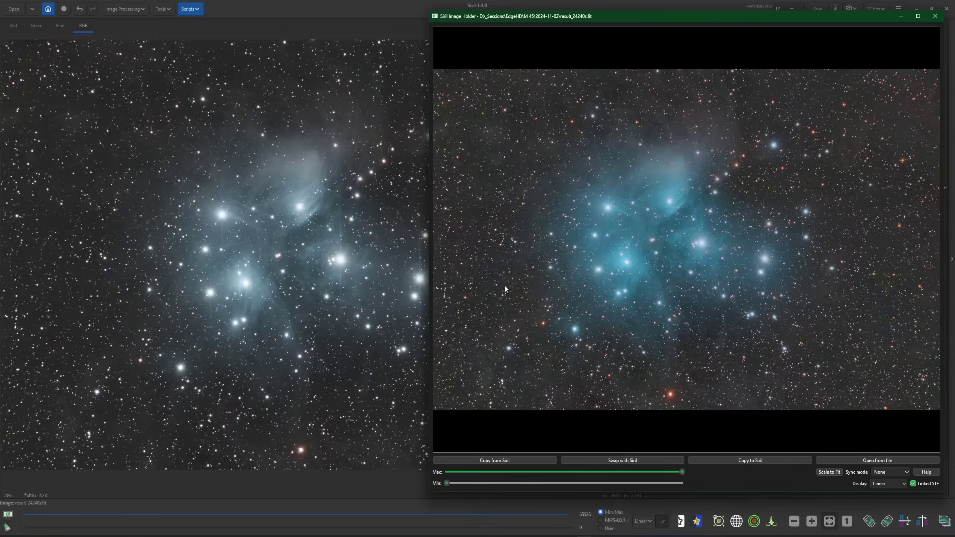
left_click(935, 16)
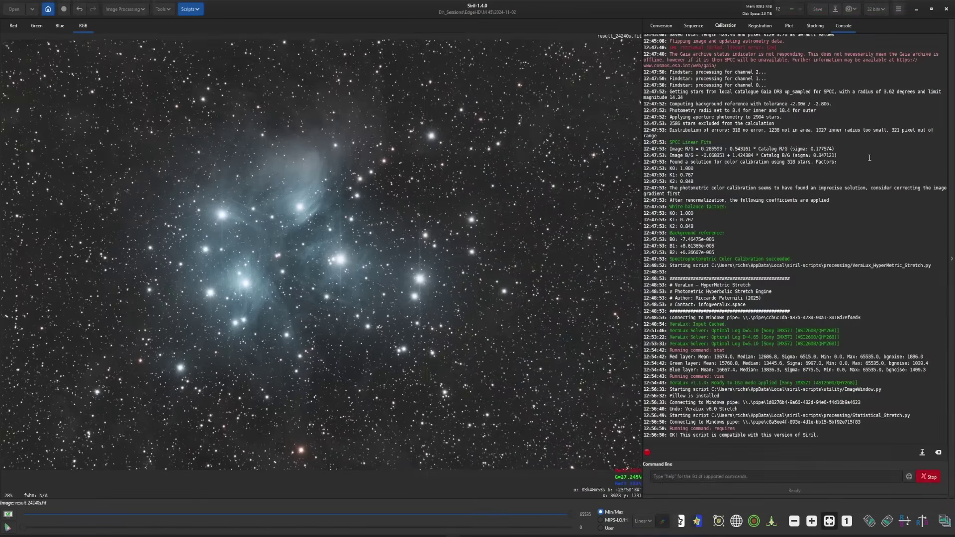
Undo the statistical stretch and relaunch the VeraLux_HyperMetric_Stretch.py script.
left_click(81, 9)
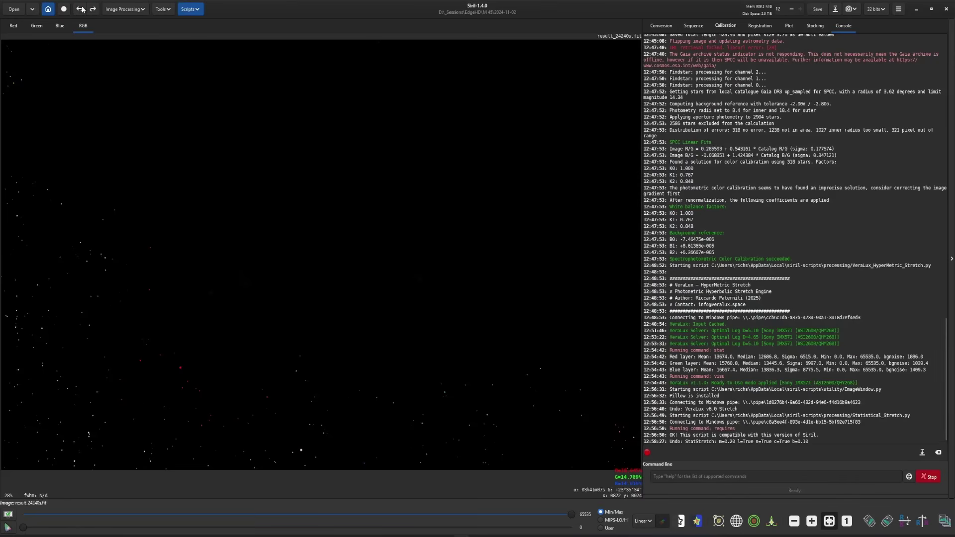
left_click(199, 11)
mouse_move(216, 35)
mouse_move(284, 35)
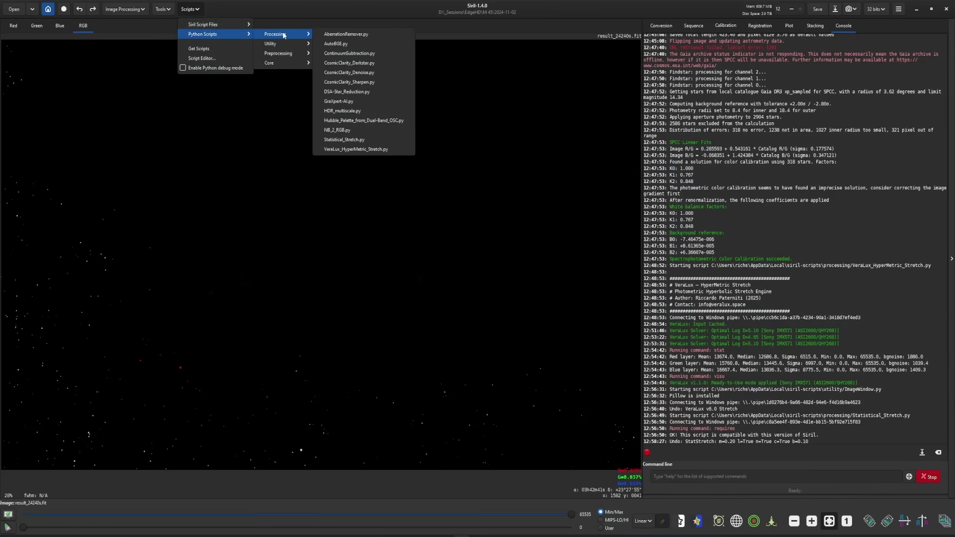
left_click(367, 150)
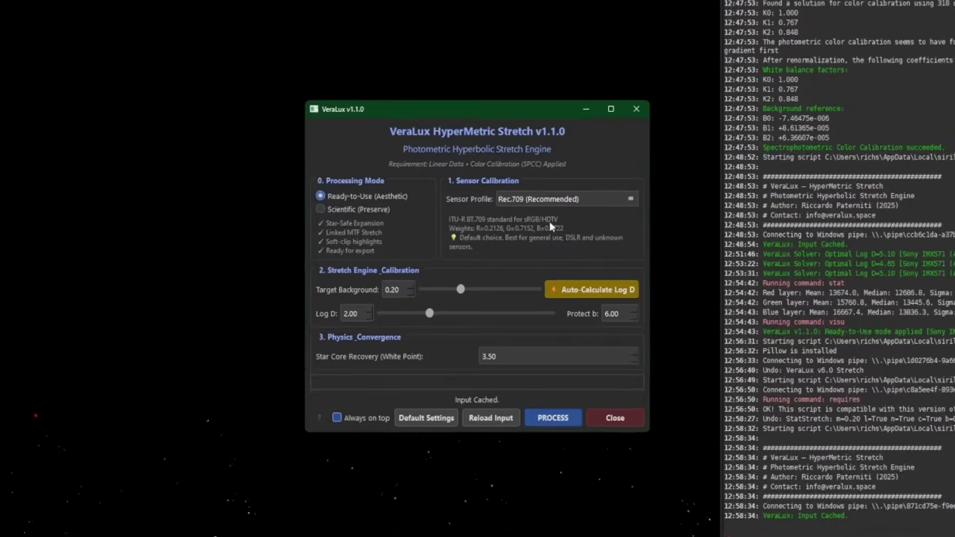
Process the VeraLux stretch with the Sony IMX571 (ASI2600/QHY268) sensor profile and an auto-calculated Log D.
left_click(505, 279)
left_click(530, 214)
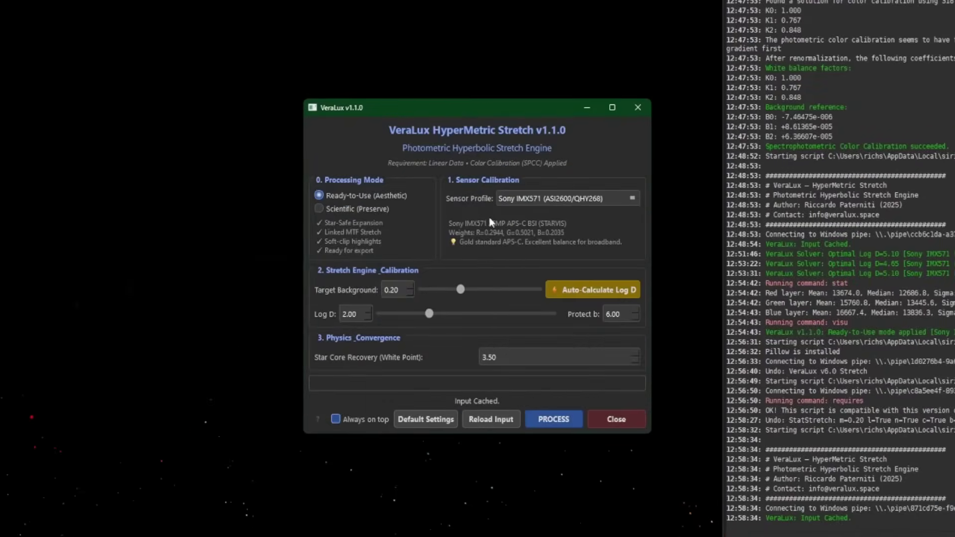
left_click(562, 284)
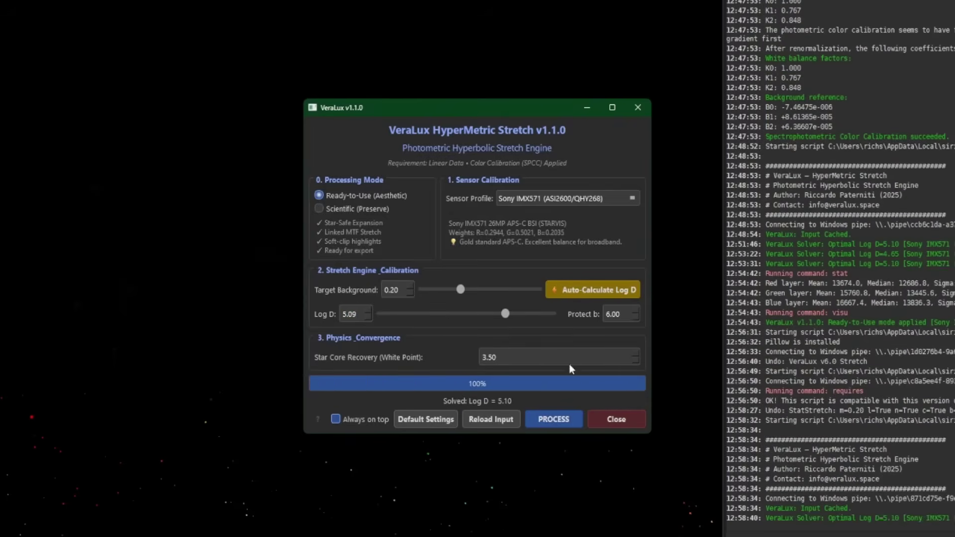
left_click(569, 423)
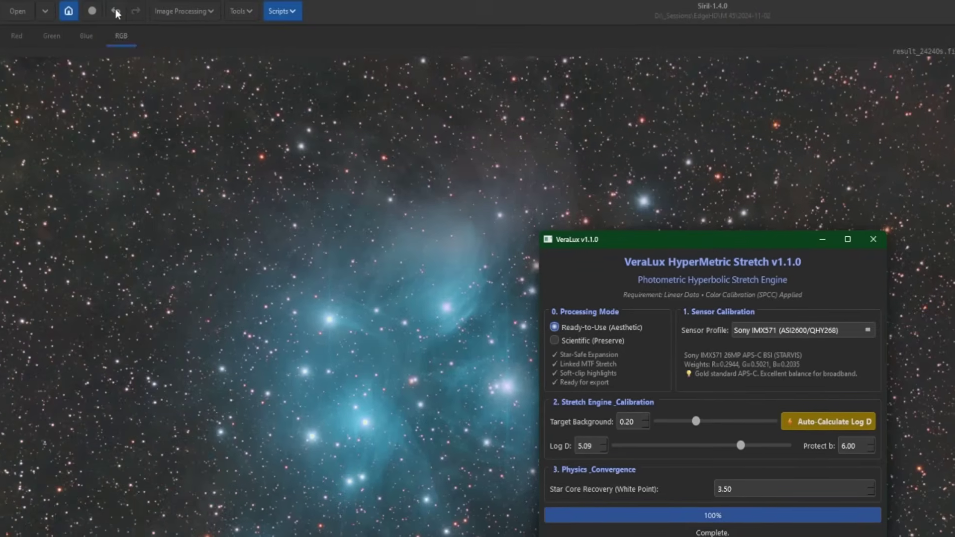
Undo the last stretch and reprocess the reloaded input with target background 0.15 and an auto-calculated Log D.
left_click(116, 12)
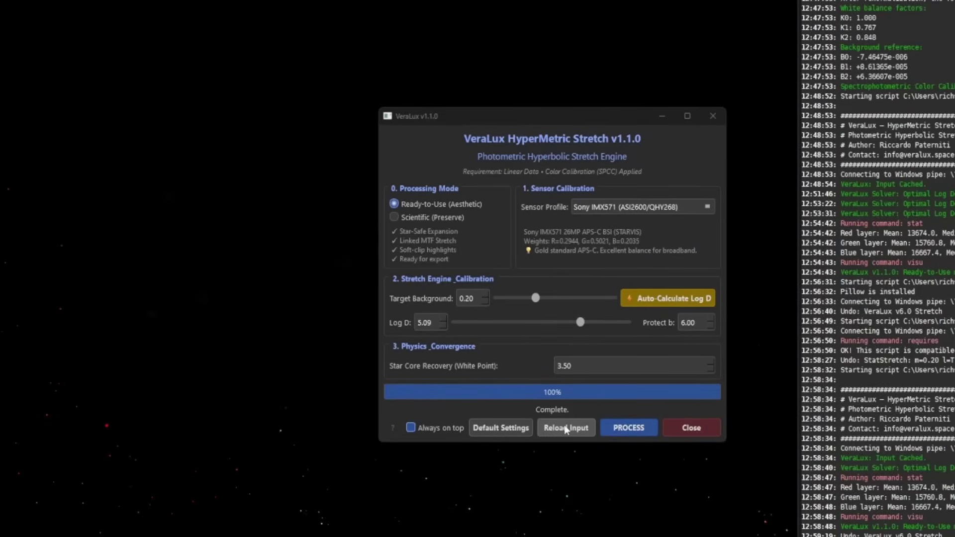
left_click(567, 428)
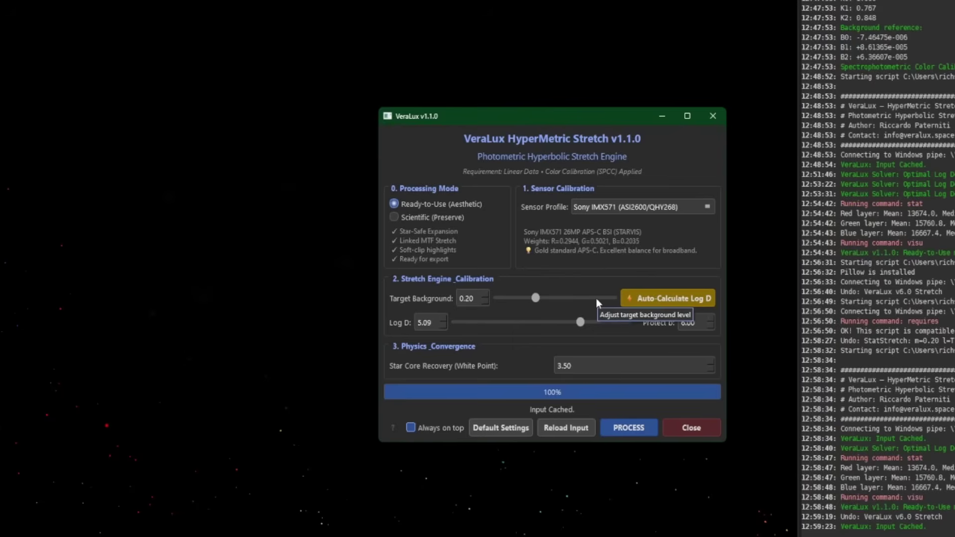
left_click_drag(535, 299, 522, 301)
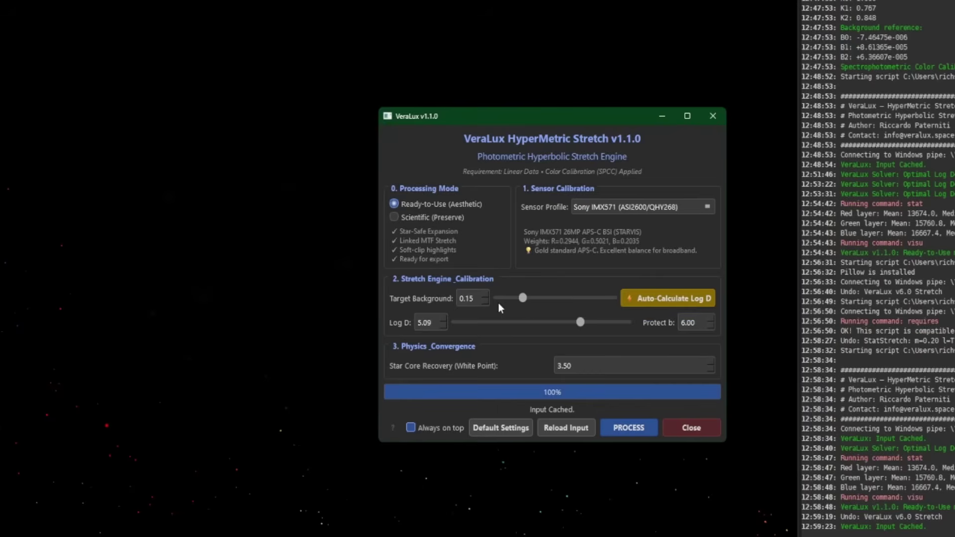
left_click(665, 304)
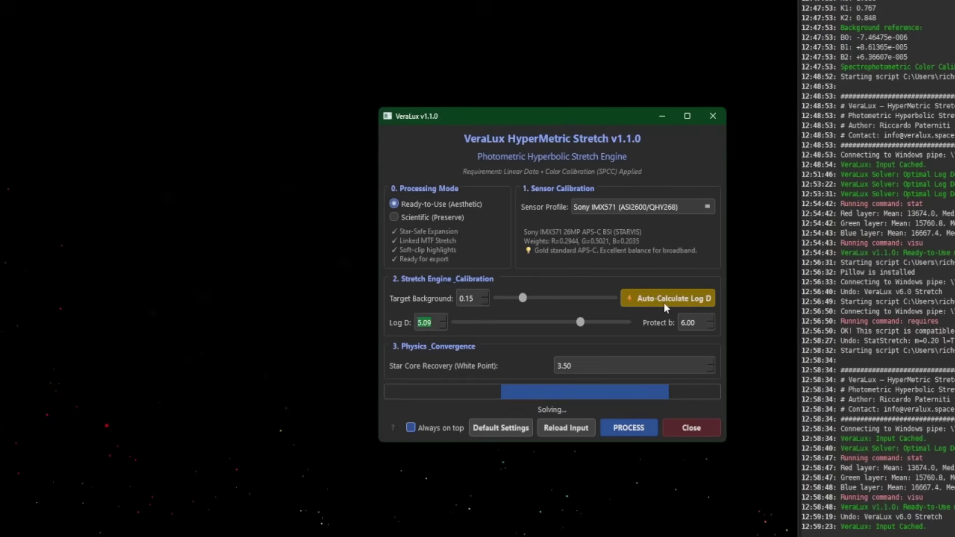
left_click(645, 428)
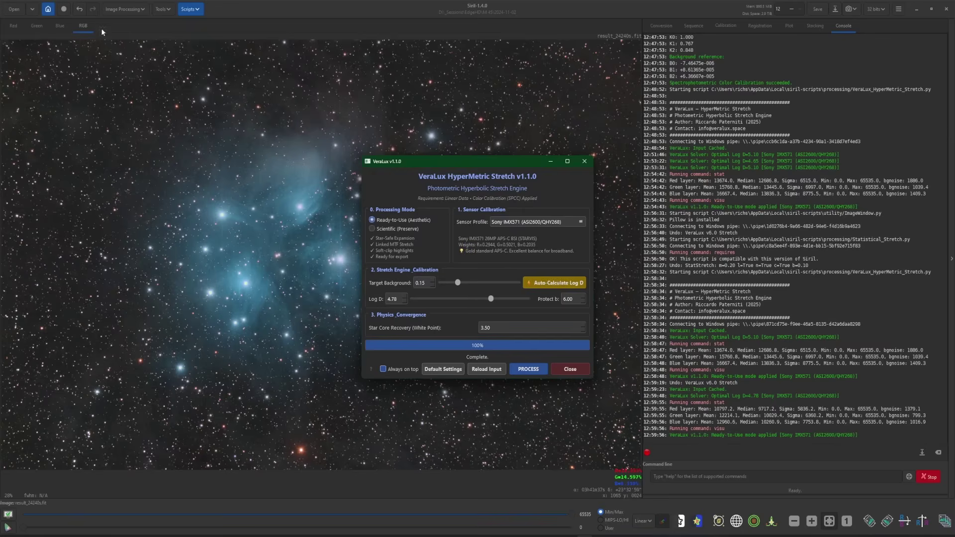
Undo the 0.15 background stretch and reprocess the reloaded input with target background 0.28 and an auto-calculated Log D.
left_click(81, 7)
left_click(80, 7)
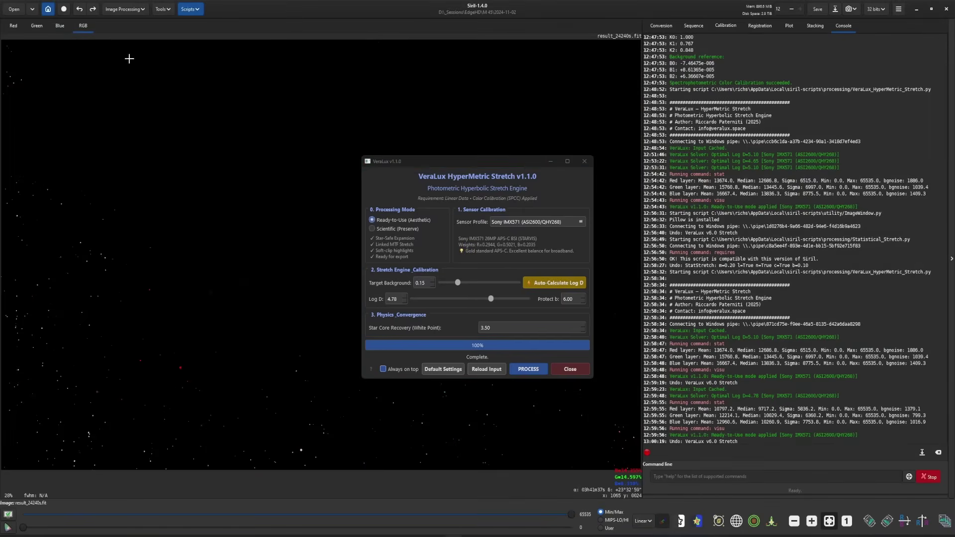
left_click(483, 370)
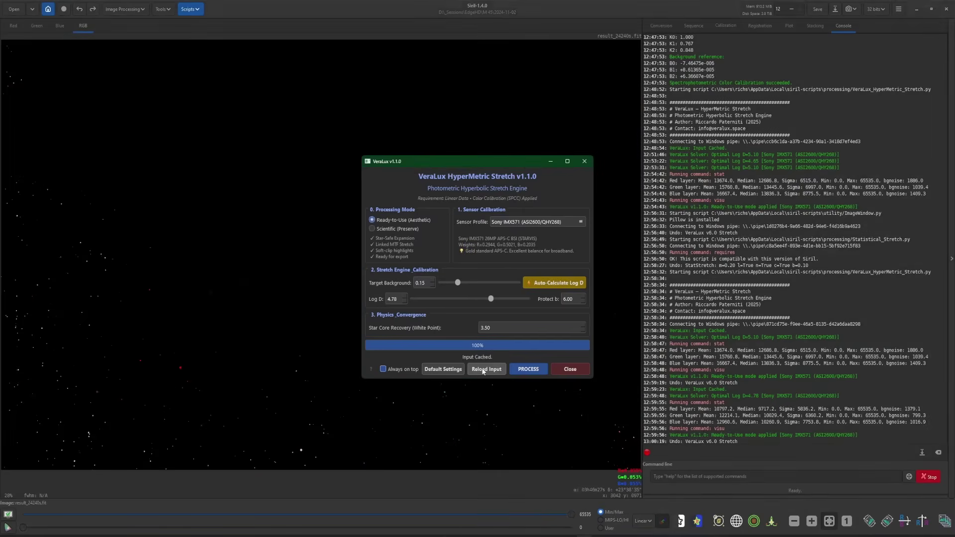
left_click_drag(458, 283, 480, 287)
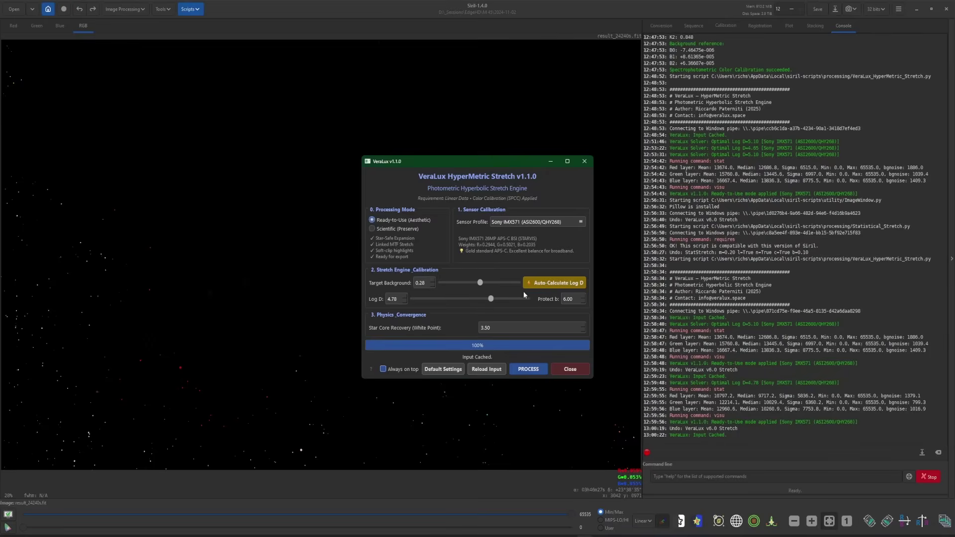
left_click(553, 283)
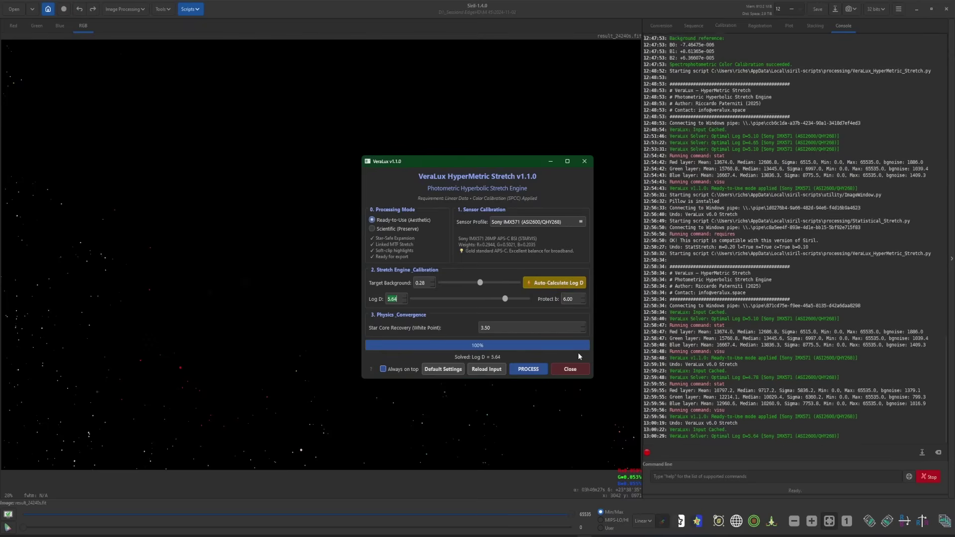
left_click(544, 371)
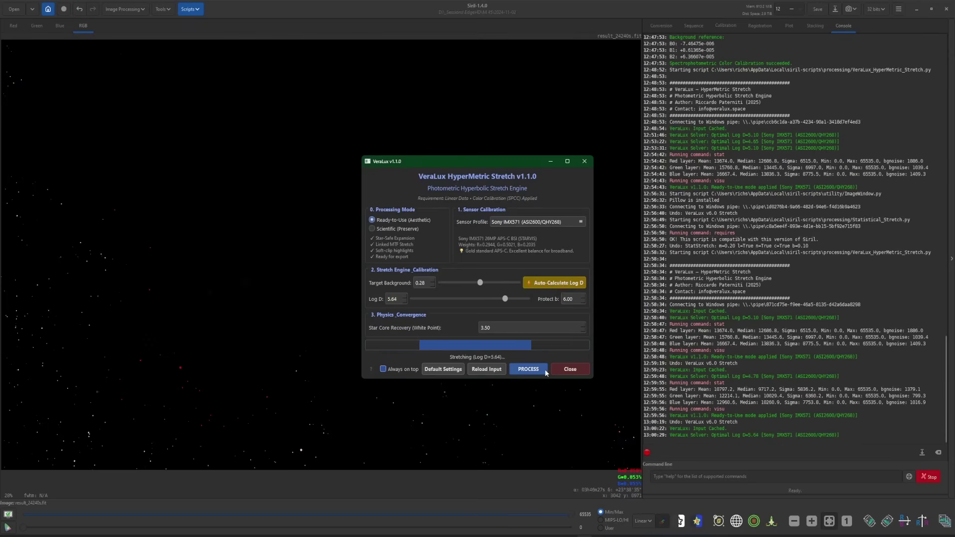
Undo the 0.28 background stretch, reset the target background to 0.15 on the reloaded input, and close the VeraLux script.
key("ctrl+z")
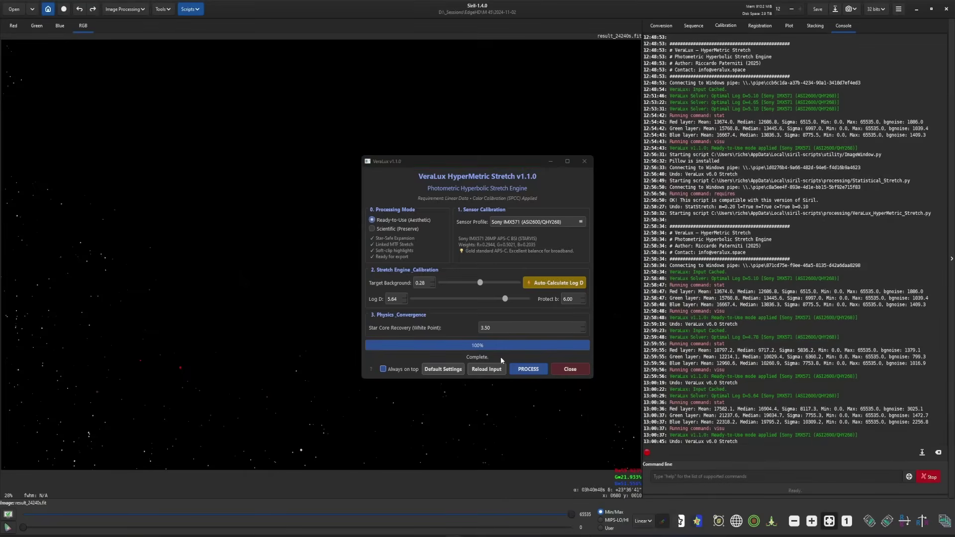
left_click(487, 369)
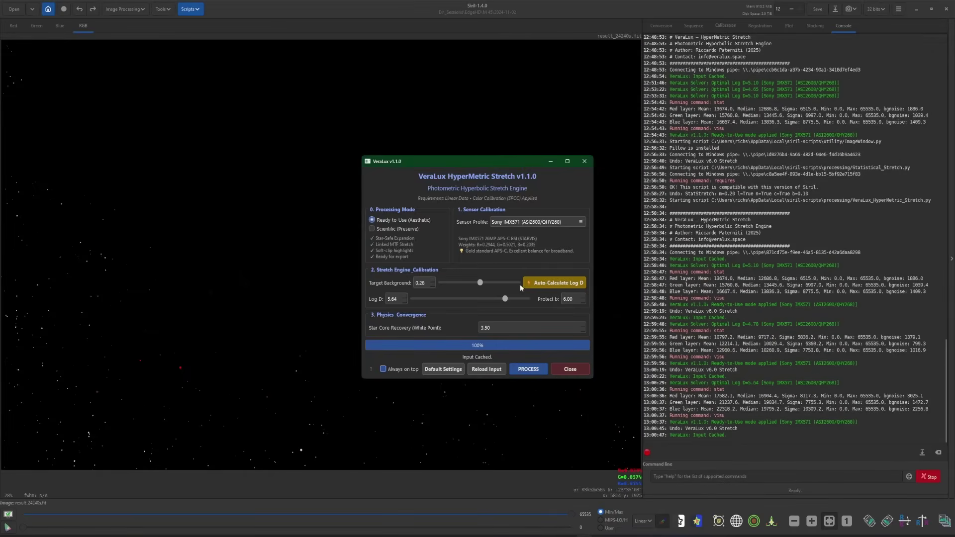
left_click_drag(480, 282, 458, 282)
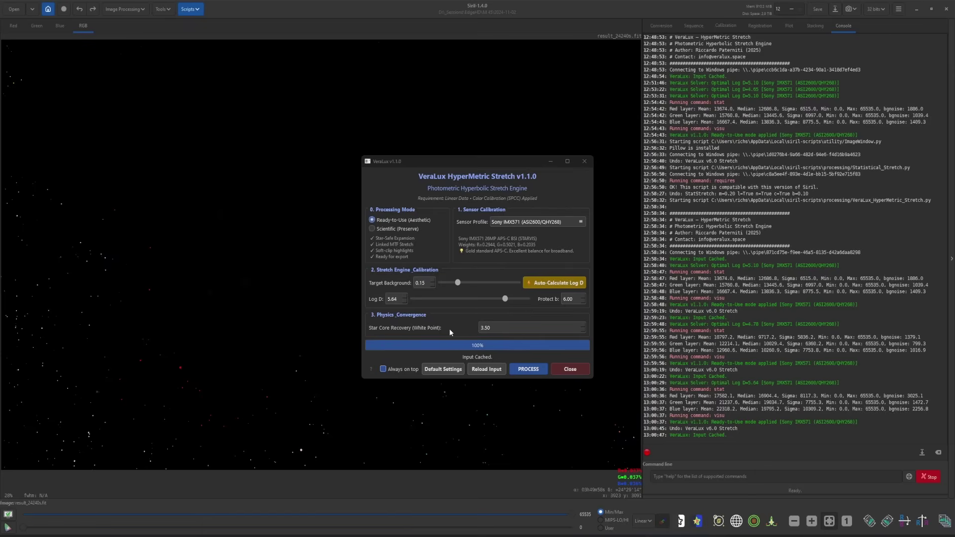
left_click(576, 370)
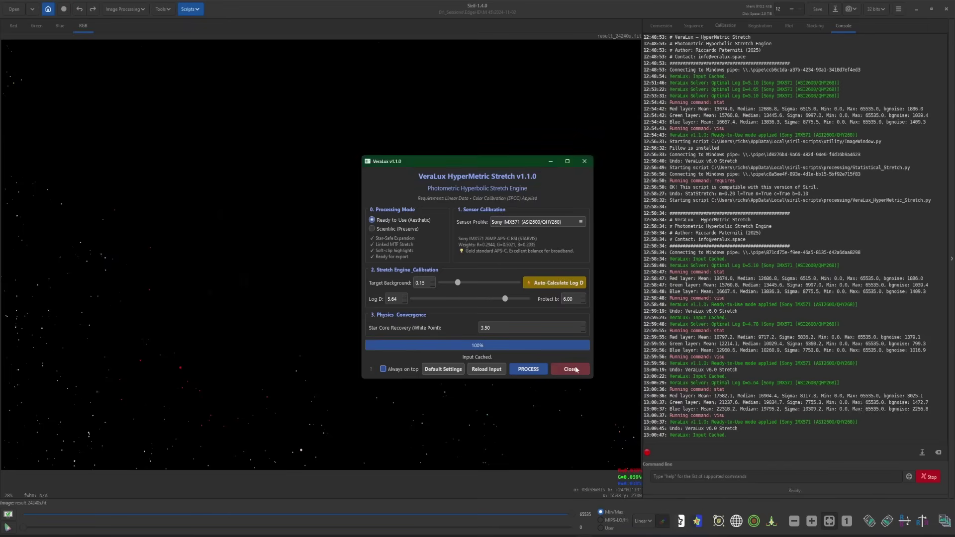
Display the linear image in AutoStretch mode and remove its stars with StarNet.
left_click(642, 520)
left_click(649, 487)
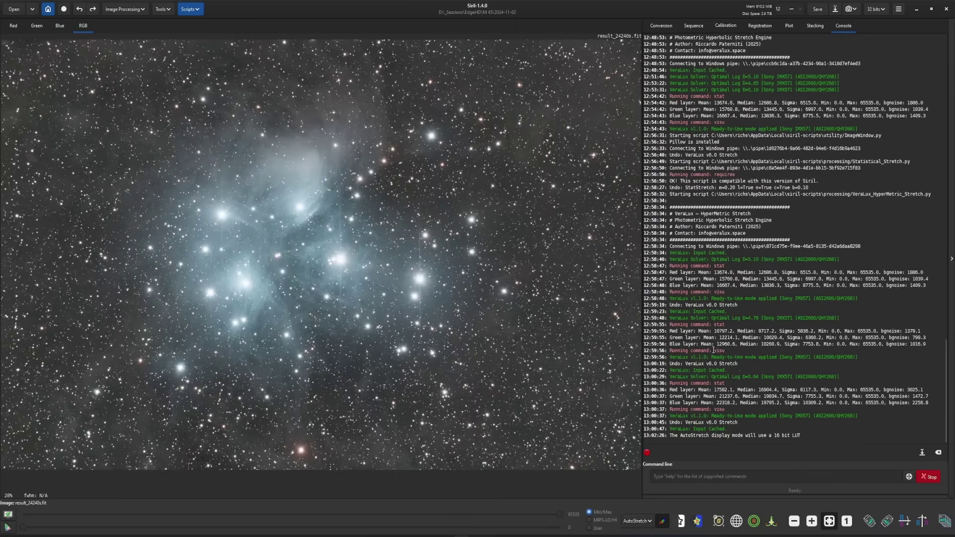
left_click(124, 9)
left_click(115, 49)
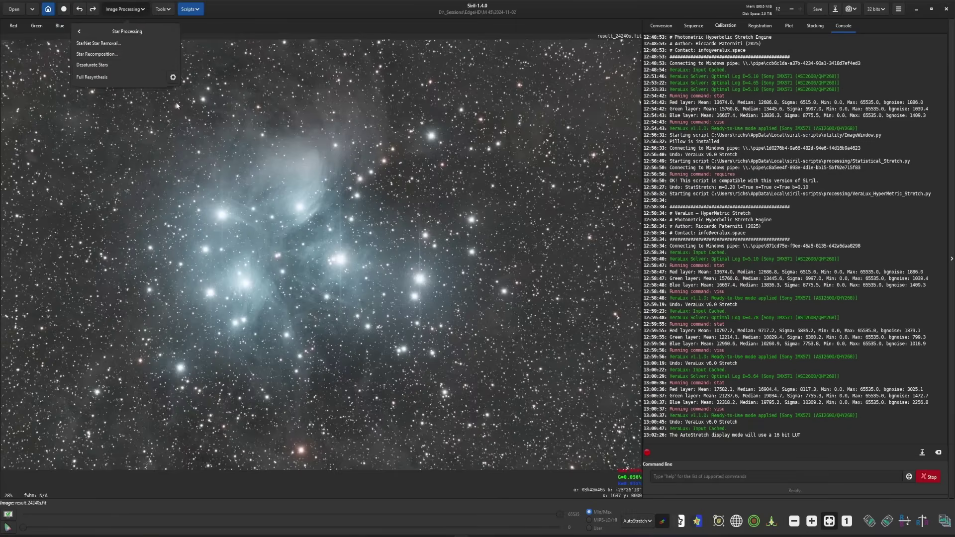
left_click(97, 44)
left_click(547, 317)
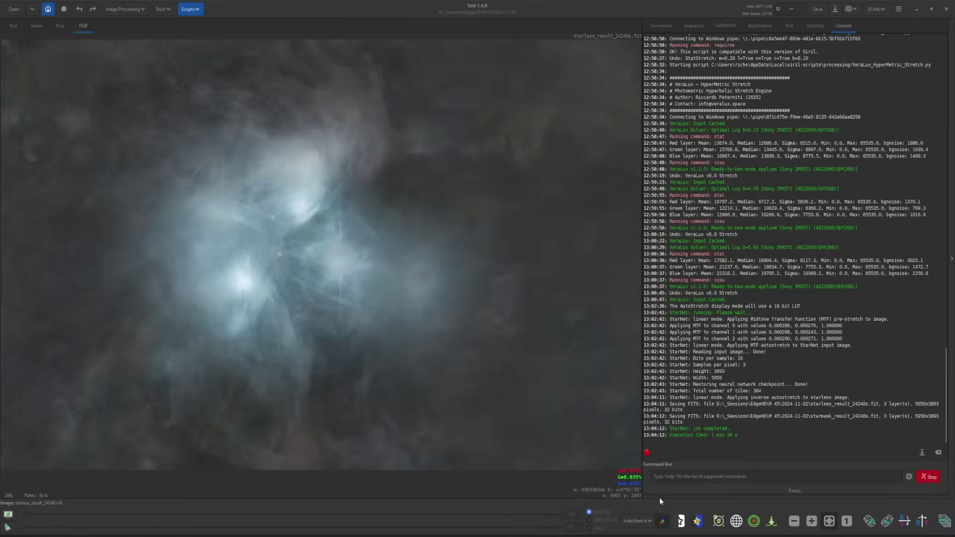
Switch the starless image's display to Linear and launch the VeraLux_HyperMetric_Stretch.py script on it.
left_click(637, 522)
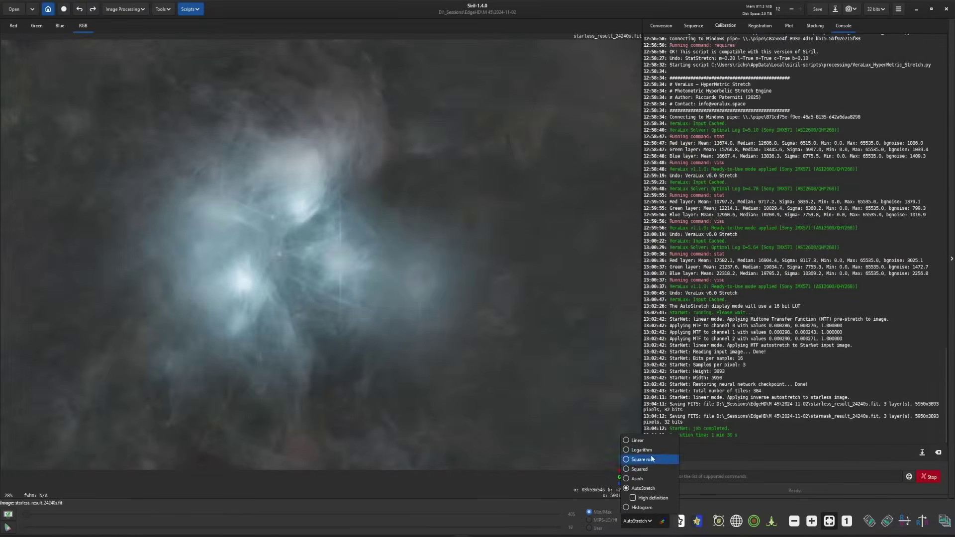
left_click(637, 440)
left_click(198, 9)
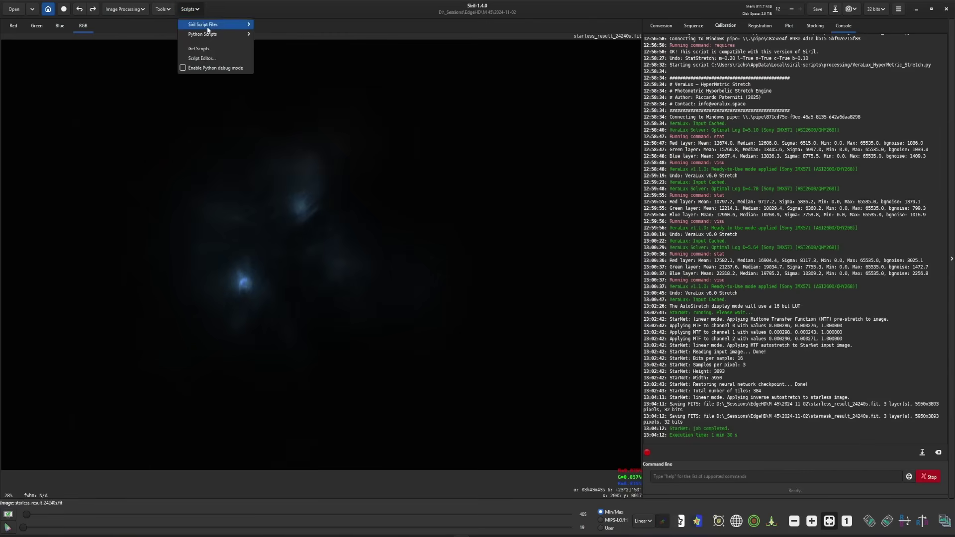
mouse_move(209, 33)
mouse_move(269, 36)
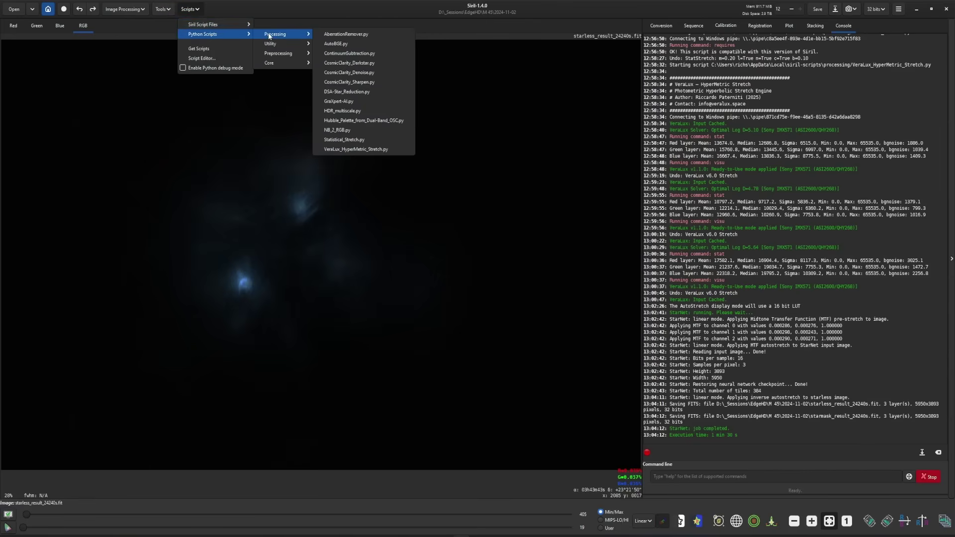
left_click(383, 149)
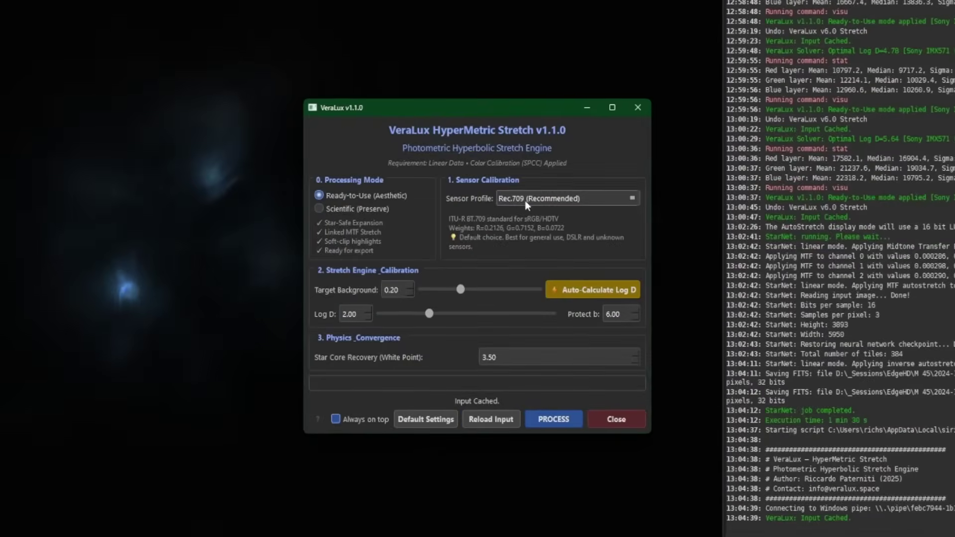
Stretch the starless image with the Sony IMX571 (ASI2600/QHY268) profile, target background 0.20 and an auto-calculated Log D, and close the script.
scroll(509, 224, "down", 1)
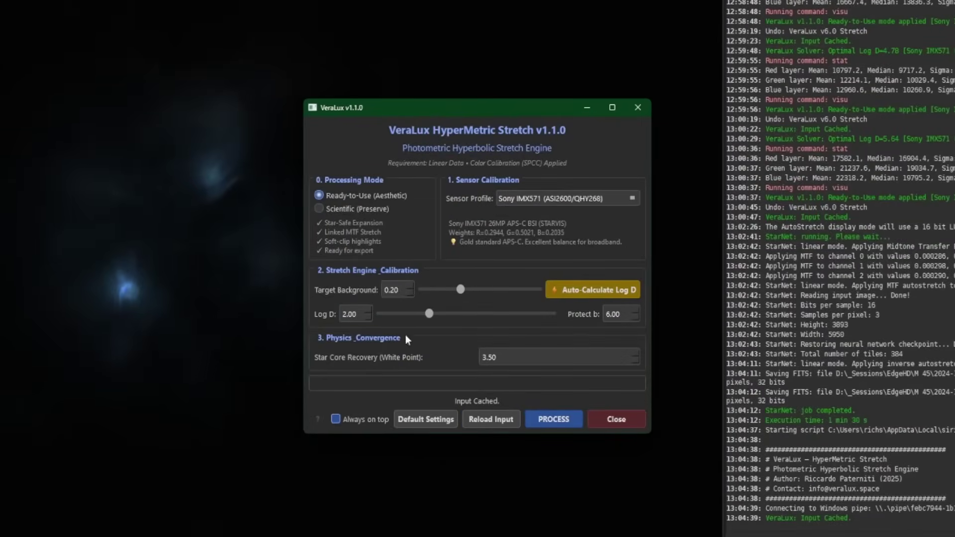
left_click(567, 288)
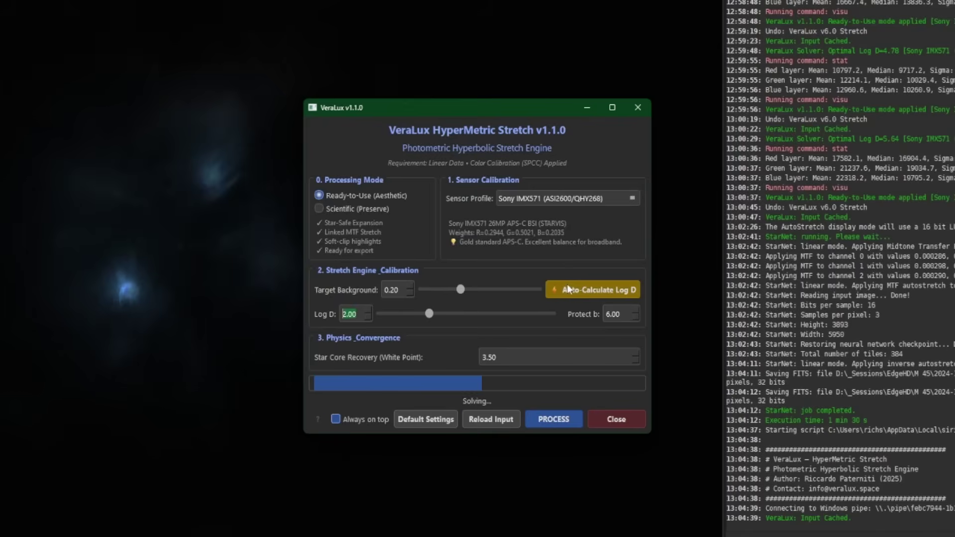
left_click(555, 419)
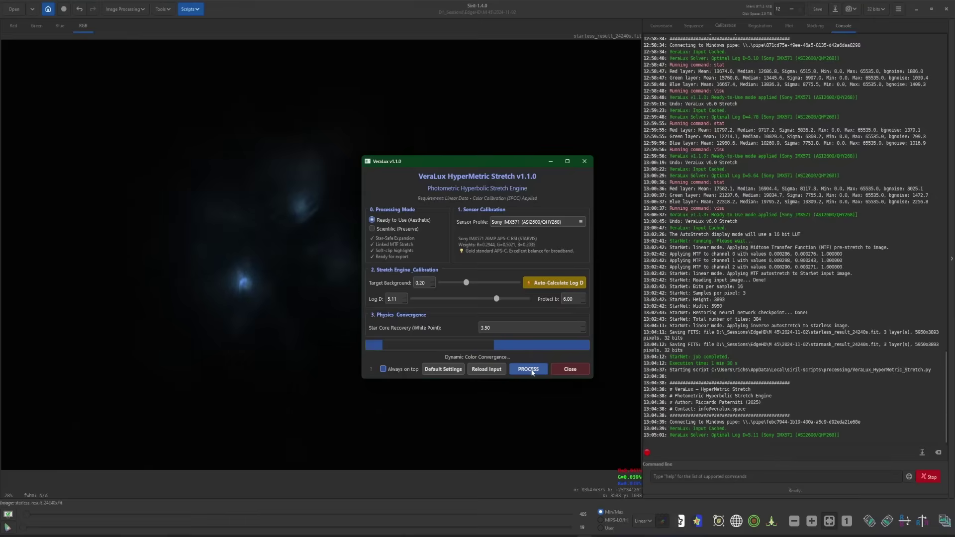
left_click_drag(520, 161, 791, 125)
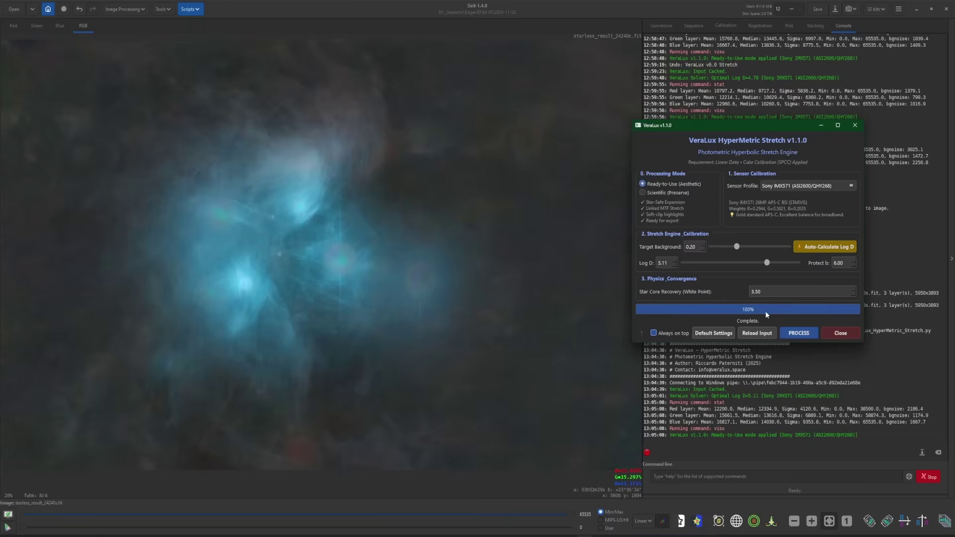
left_click(841, 334)
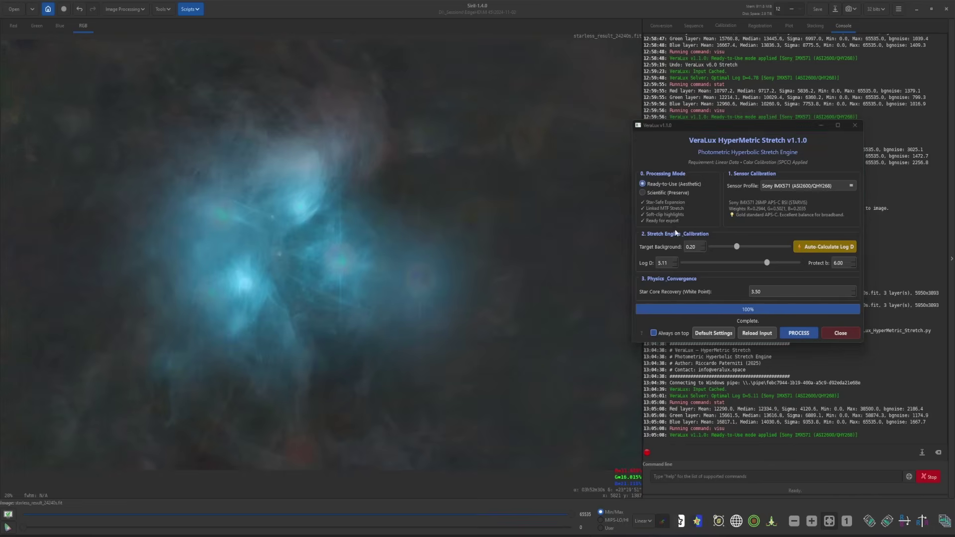
left_click(837, 334)
Open the original result_24240s.fit image and display it in AutoStretch mode.
left_click(16, 9)
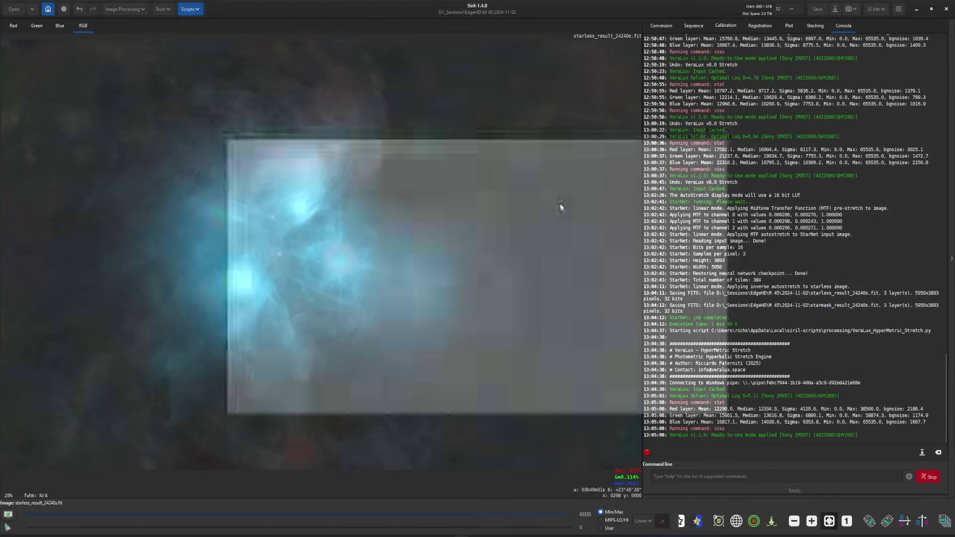
double_click(276, 180)
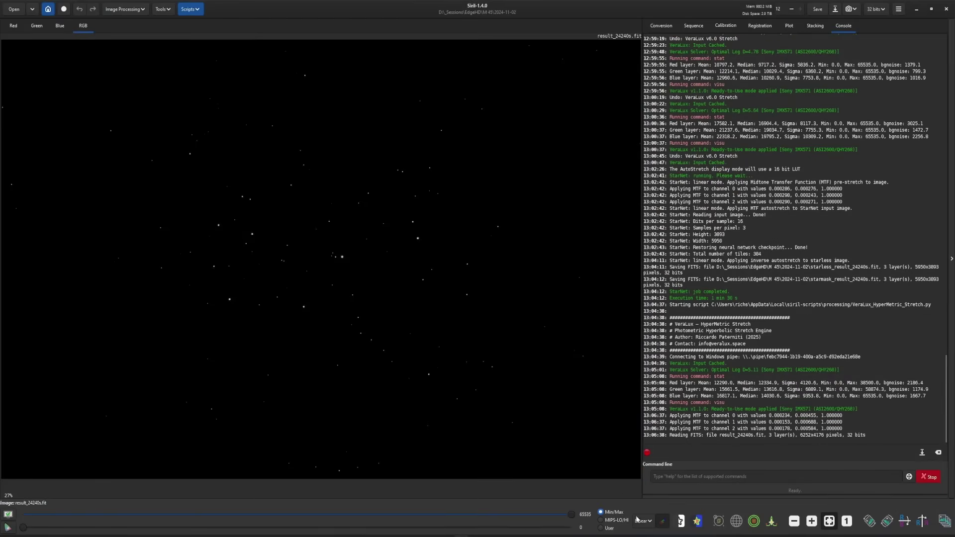
left_click(643, 521)
left_click(652, 490)
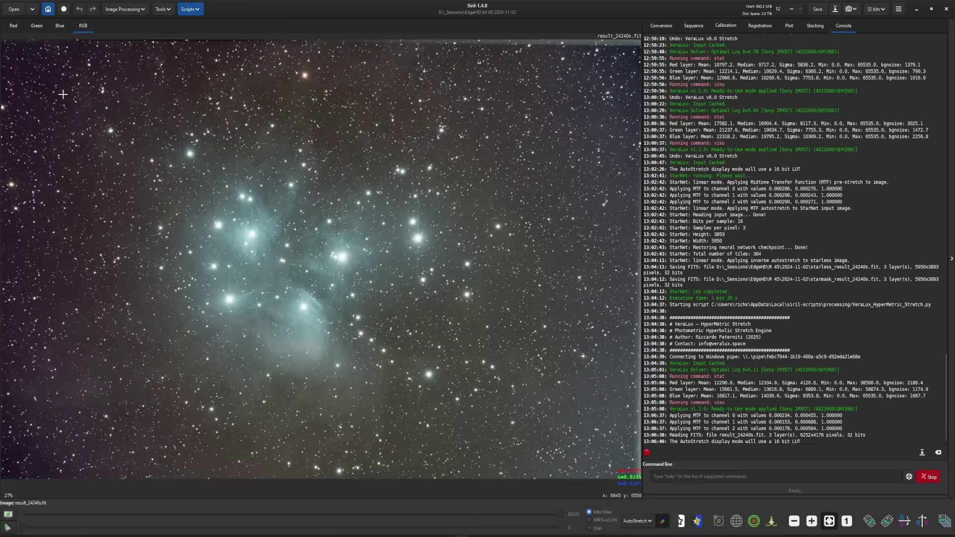
Crop the stacking borders off the image with a selection of about 5964 by 3937 px.
left_click_drag(18, 54, 283, 255)
left_click_drag(396, 332, 628, 468)
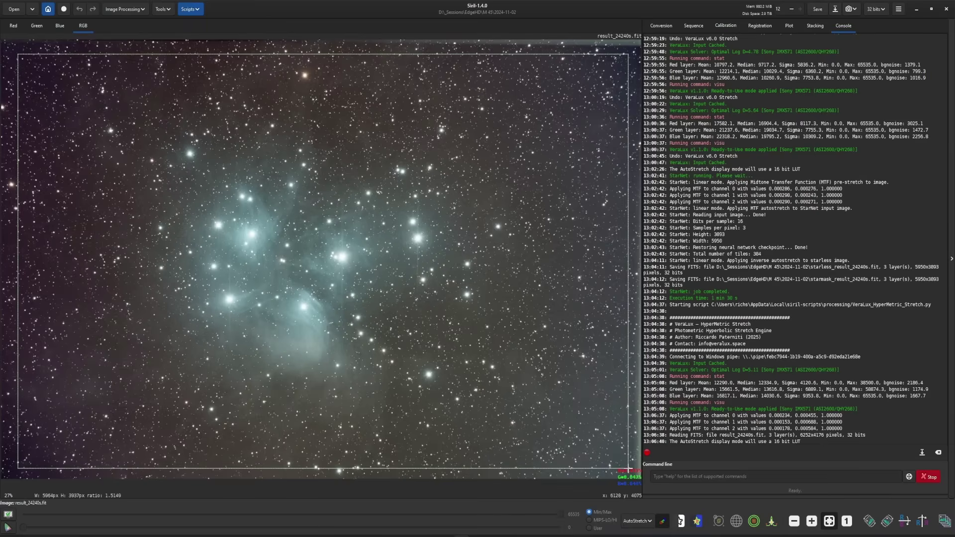
right_click(495, 374)
left_click(577, 438)
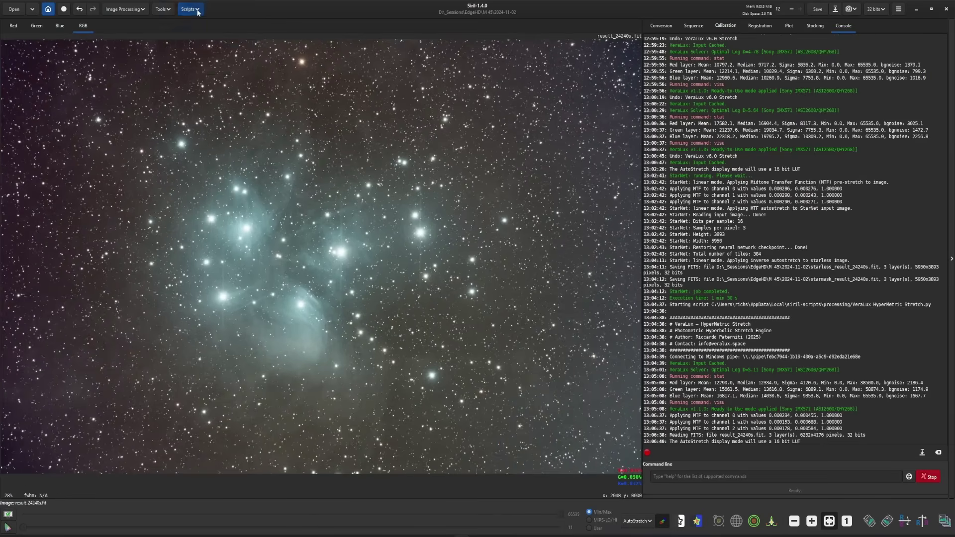
Launch the AutoBGE.py background extraction script on the cropped image.
left_click(191, 9)
mouse_move(209, 39)
mouse_move(279, 34)
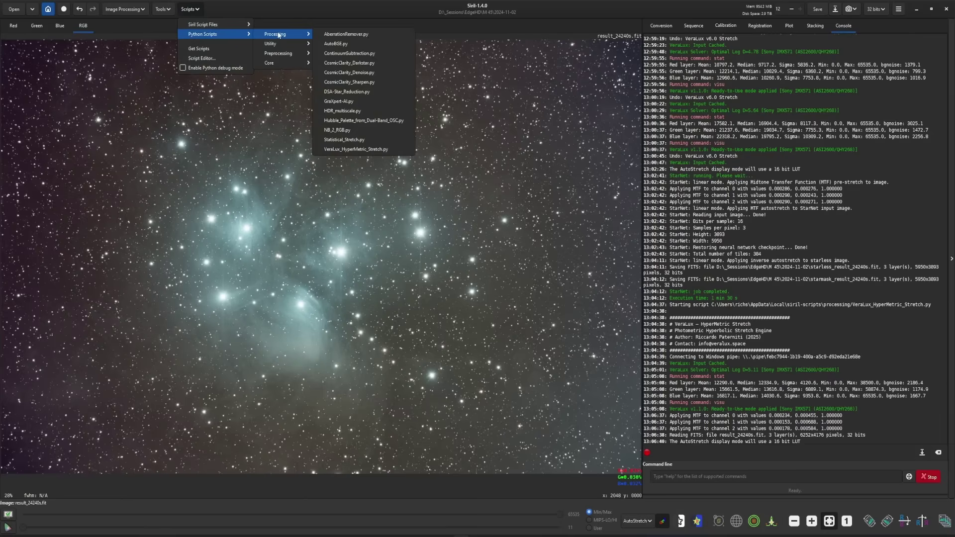
left_click(351, 43)
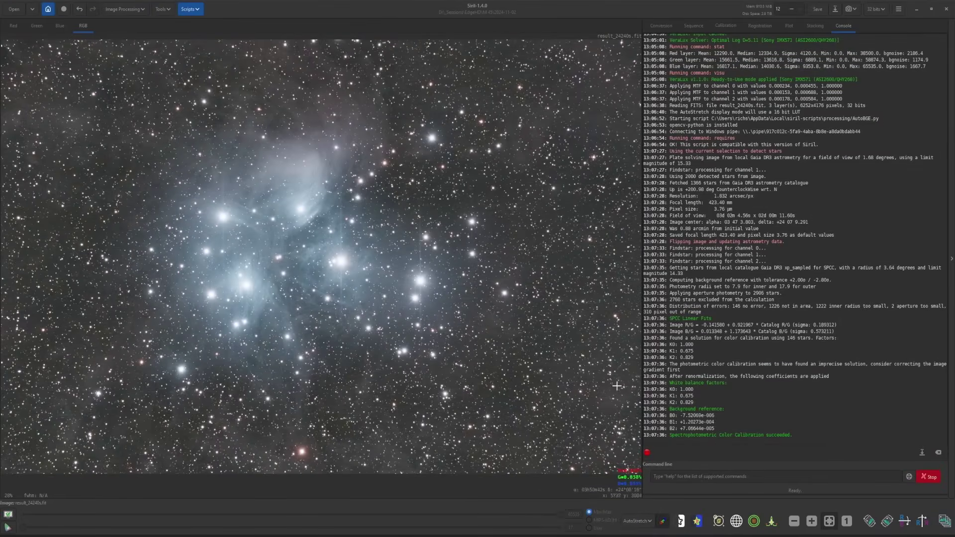
Set the display mode to Linear for the color-calibrated Pleiades image and launch the VeraLux_HyperMetric_Stretch.py script.
left_click(636, 521)
left_click(639, 441)
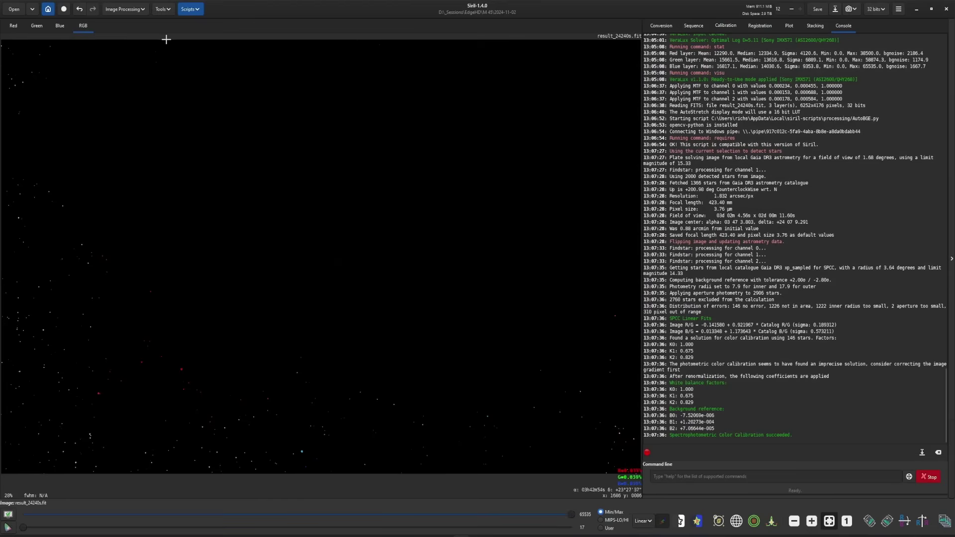
left_click(190, 9)
mouse_move(204, 33)
mouse_move(276, 35)
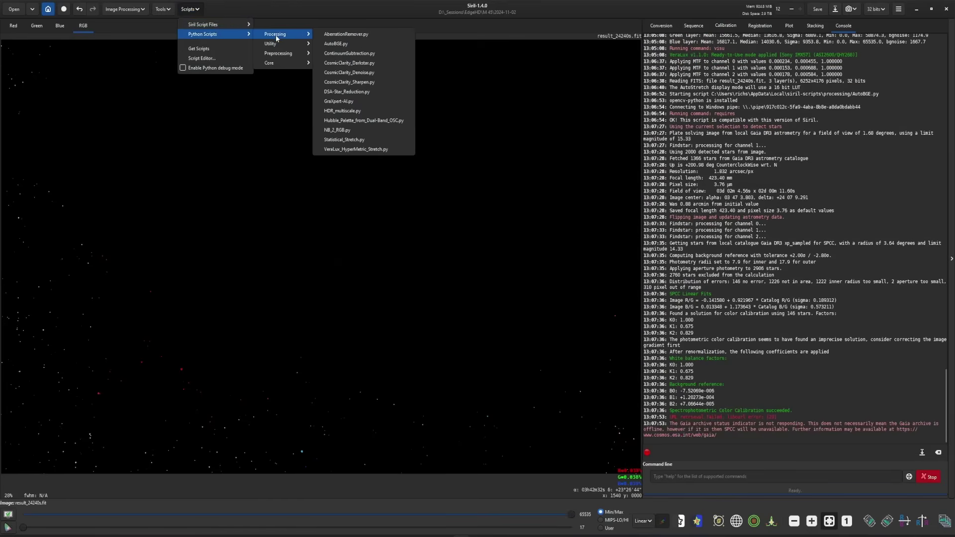
left_click(380, 149)
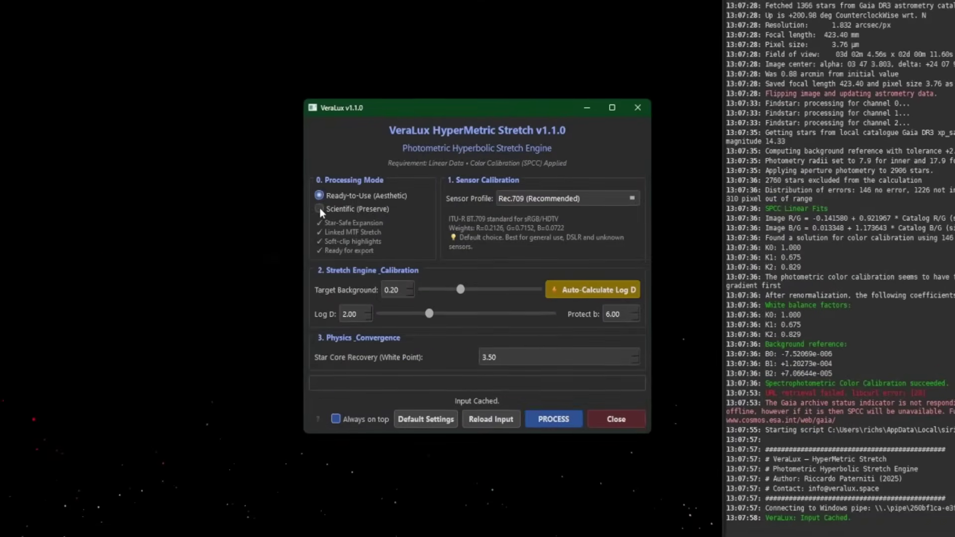
Stretch the image in Scientific (Preserve) mode with the Sony IMX571 (ASI2600/QHY268) profile, target background 0.20 and an auto-calculated Log D.
left_click(319, 209)
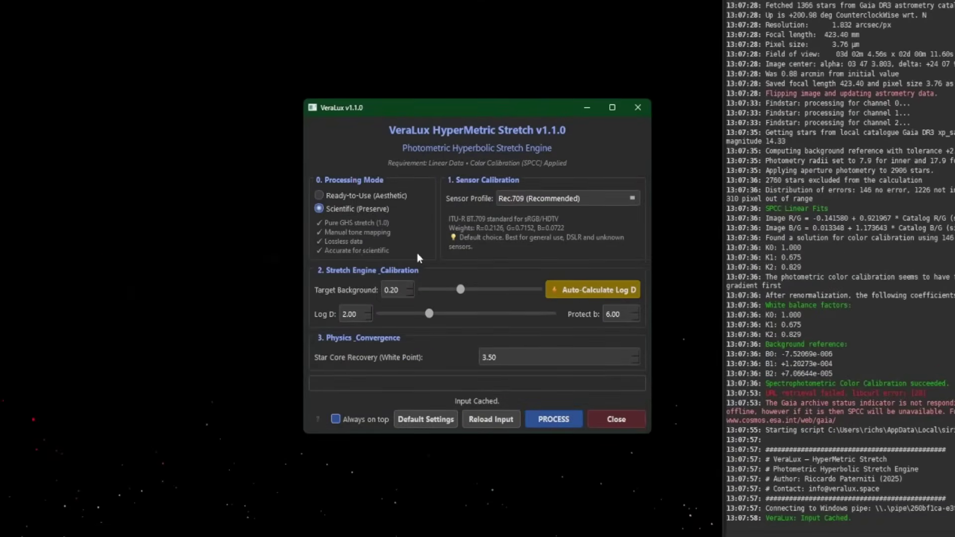
left_click(536, 198)
left_click(535, 216)
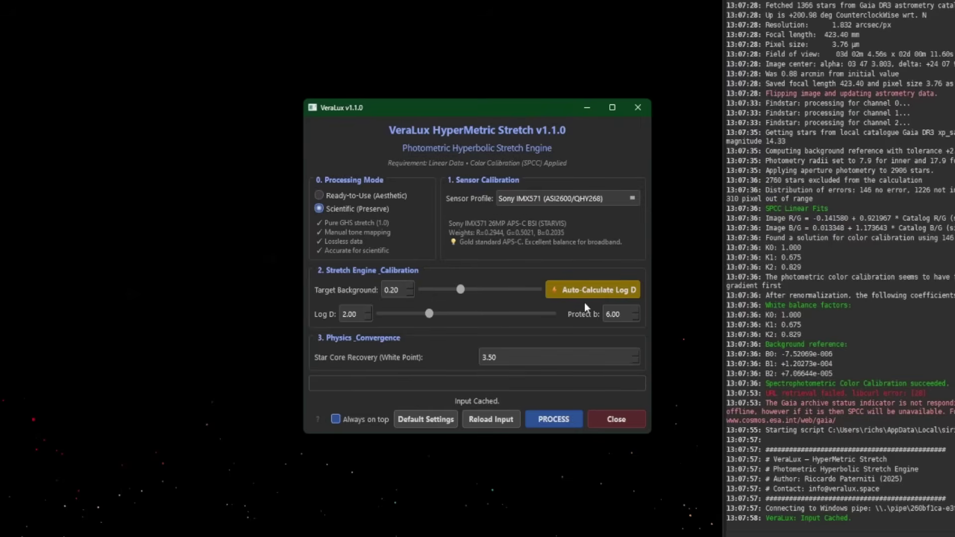
left_click(592, 289)
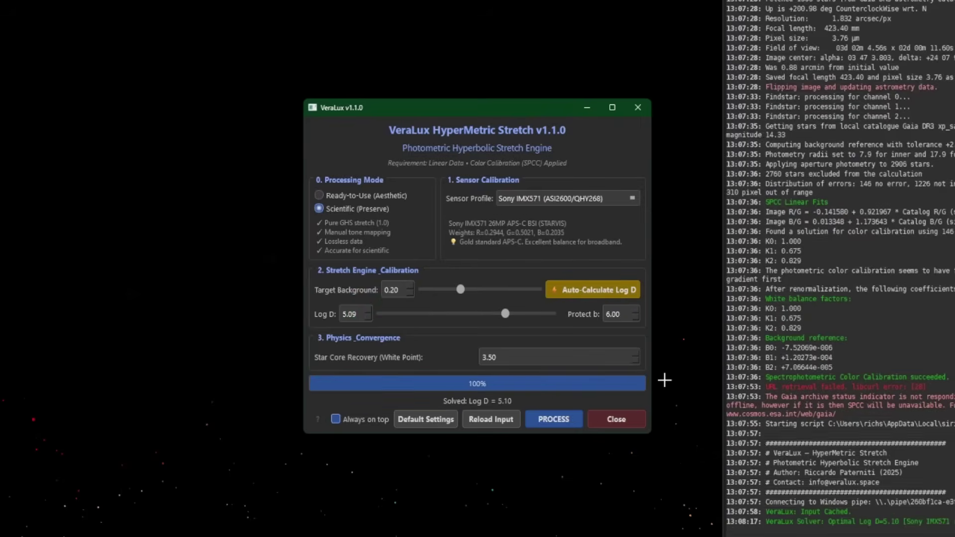
left_click(549, 421)
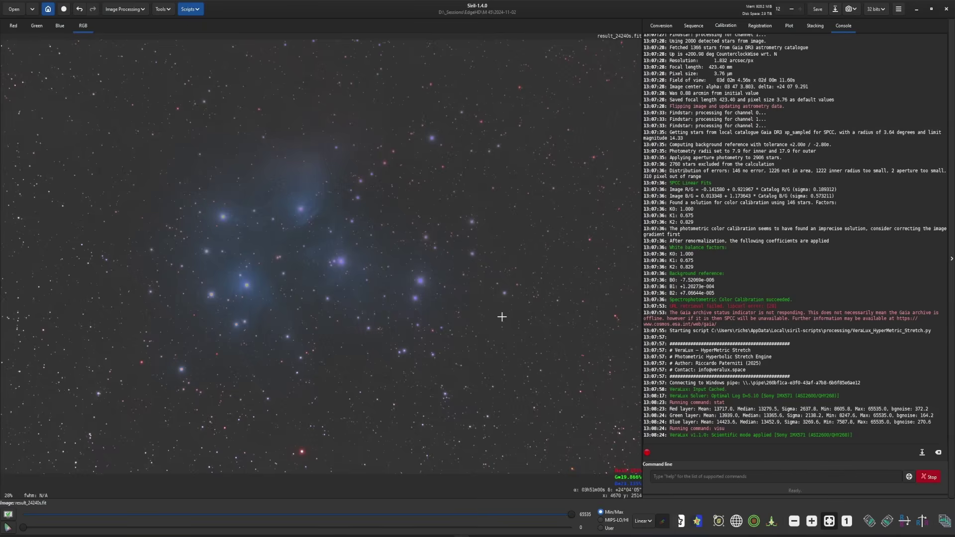
Start a Curves Transformation that darkens the background with a lowered shadow point and holds the midtones at about x 0.36, y 0.37.
left_click(124, 9)
left_click(134, 54)
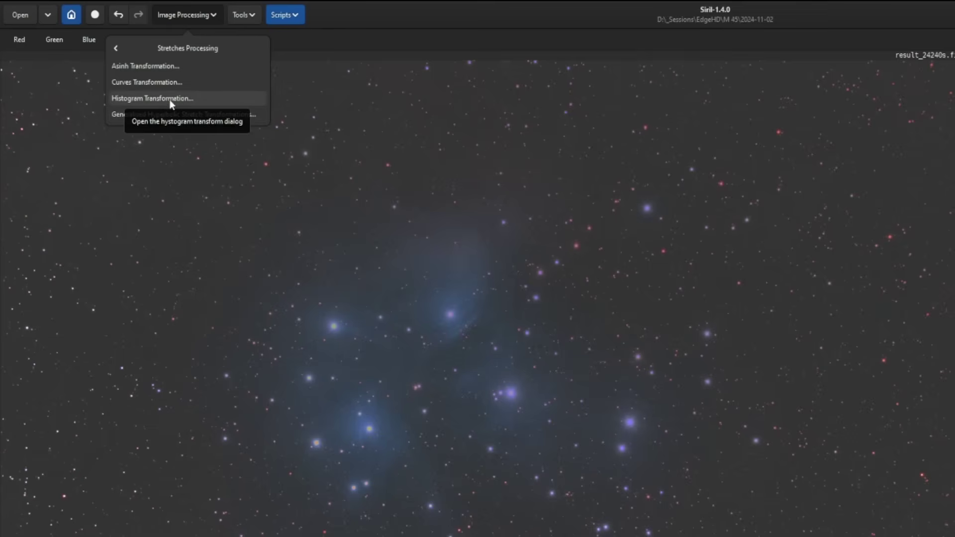
left_click(176, 83)
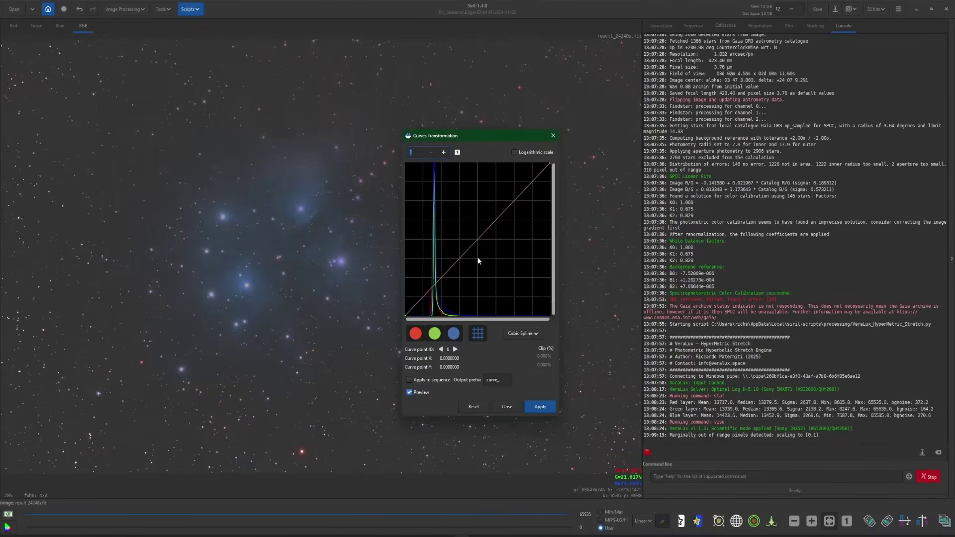
left_click_drag(478, 240, 427, 302)
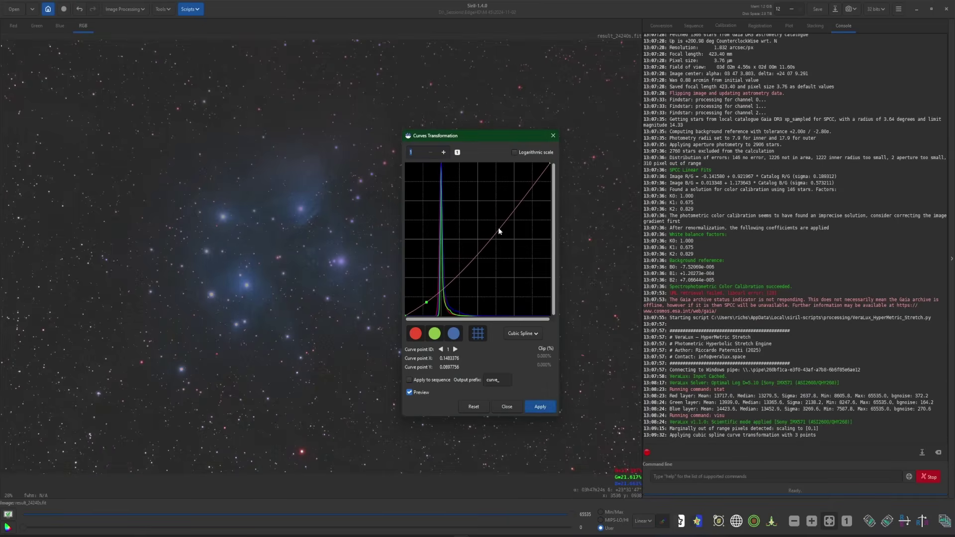
left_click(496, 220)
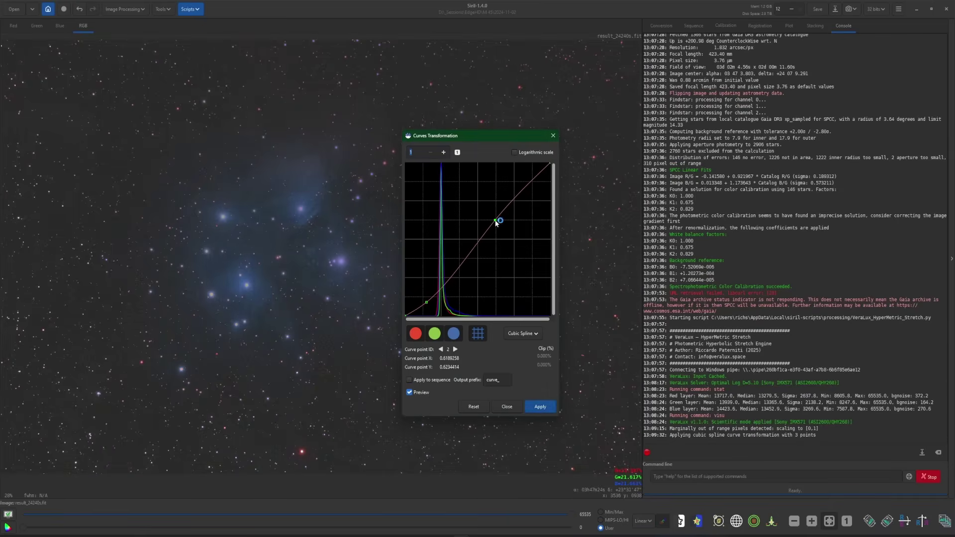
left_click_drag(495, 220, 457, 258)
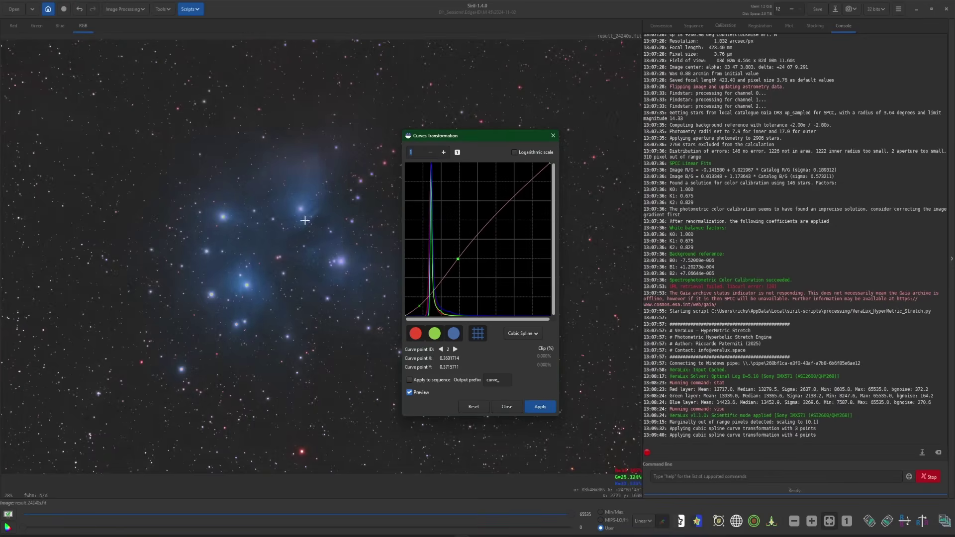
Brighten the nebula by raising the curve's midtone point to about x 0.45, y 0.54, and apply it.
left_click(516, 189)
left_click(467, 241)
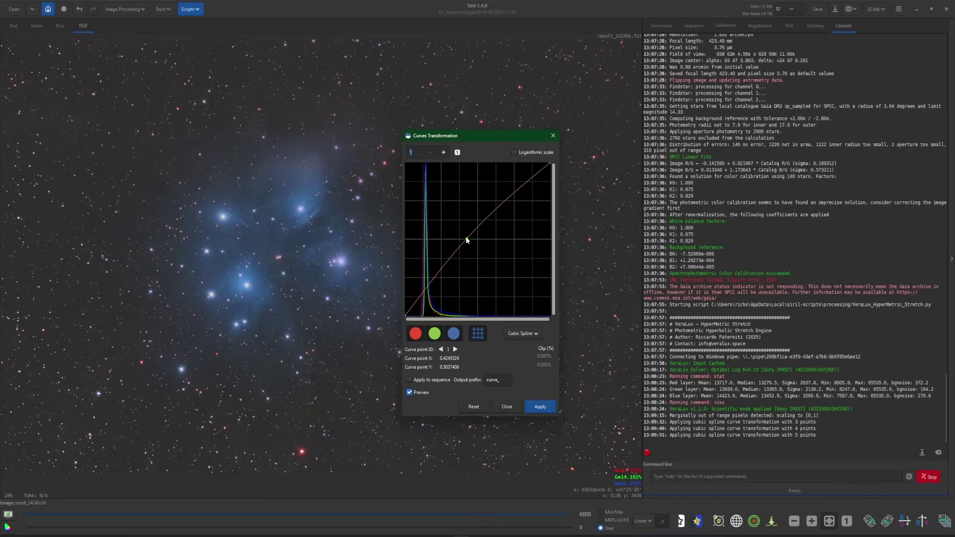
left_click_drag(466, 240, 470, 233)
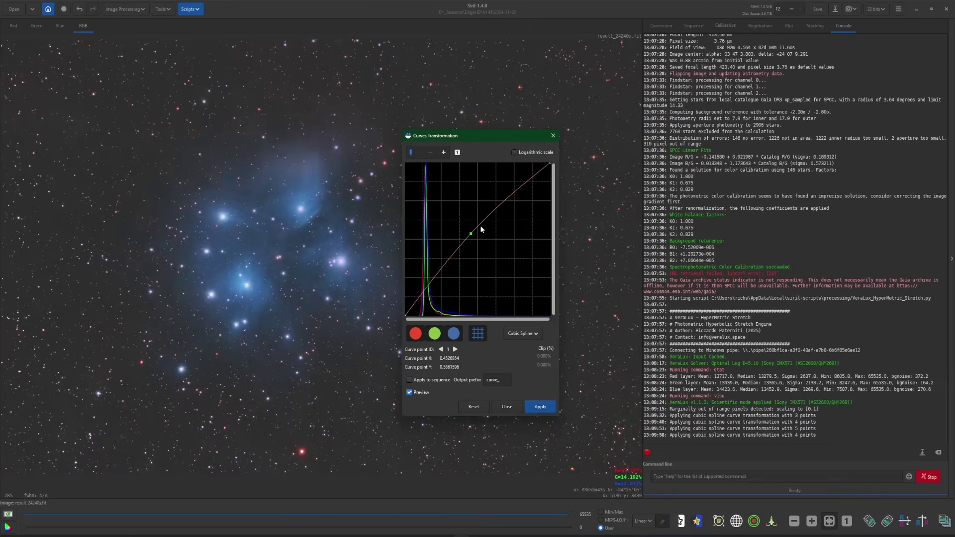
left_click(549, 405)
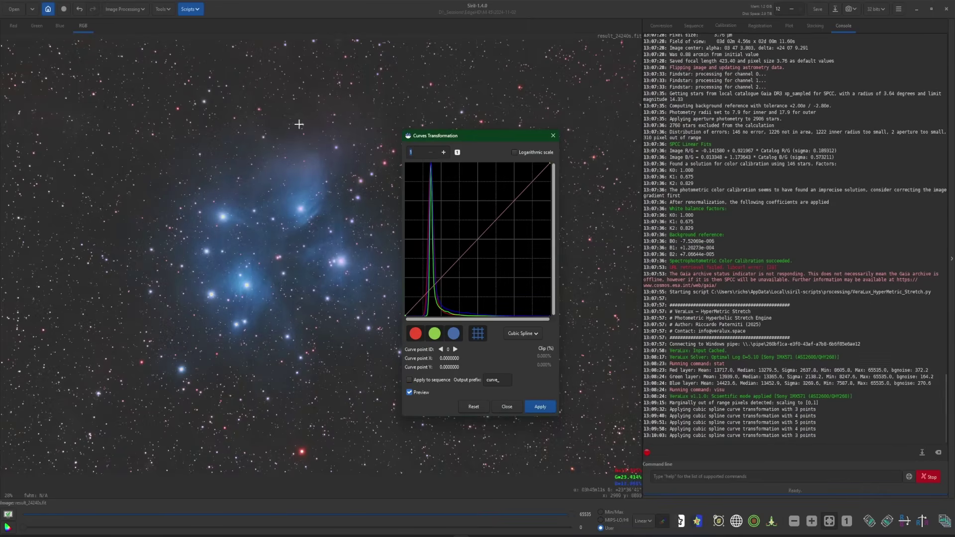
Add further contrast with curves using a low shadow point and midtone points near (0.39, 0.43) and (0.54, 0.57), and apply them.
left_click(416, 310)
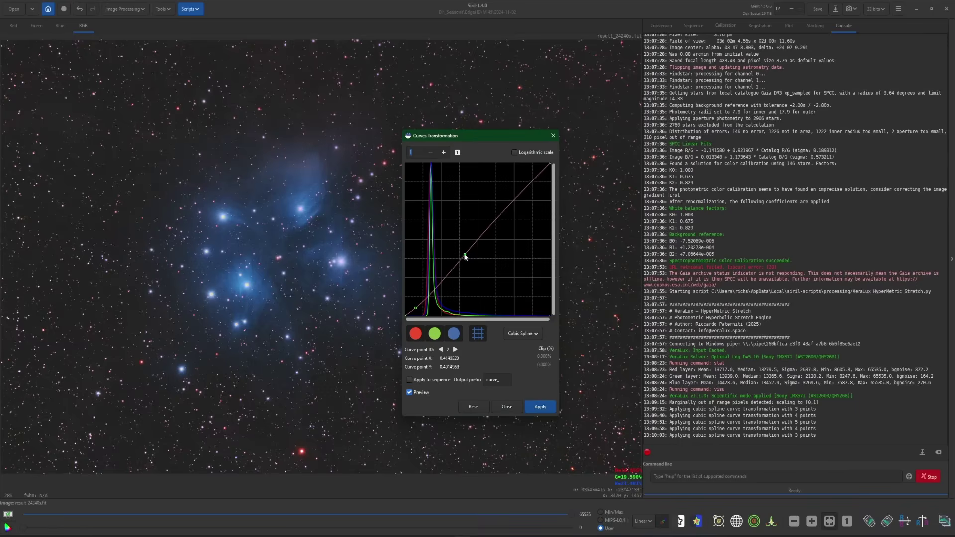
left_click(461, 251)
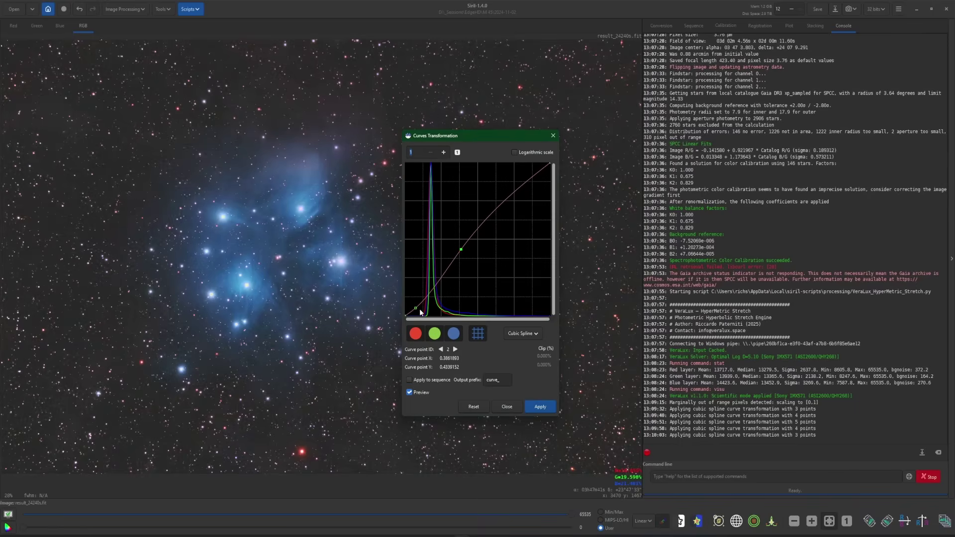
left_click_drag(461, 249, 483, 229)
left_click(541, 409)
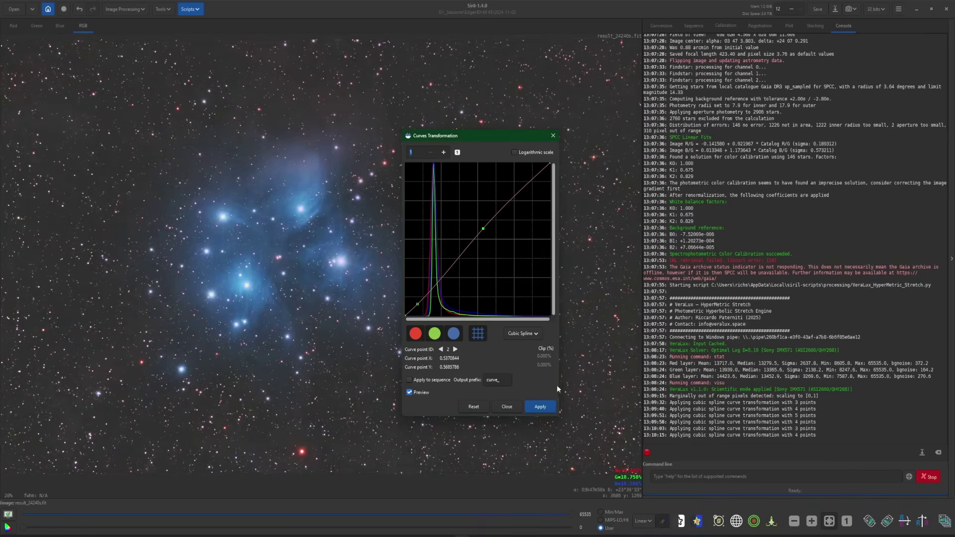
left_click(547, 408)
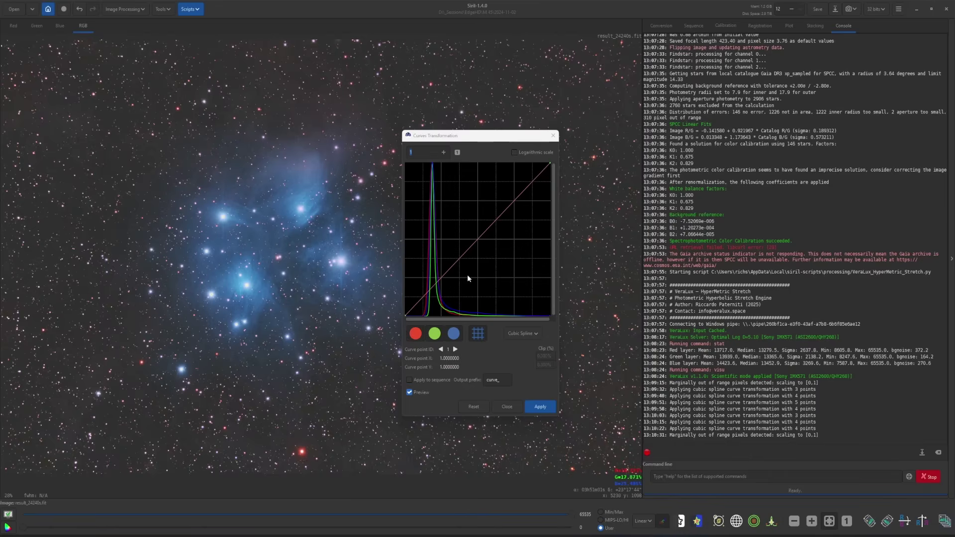
Lift the midtones once more with a curve point at about x 0.45, y 0.49, and finish the Curves Transformation.
left_click(418, 304)
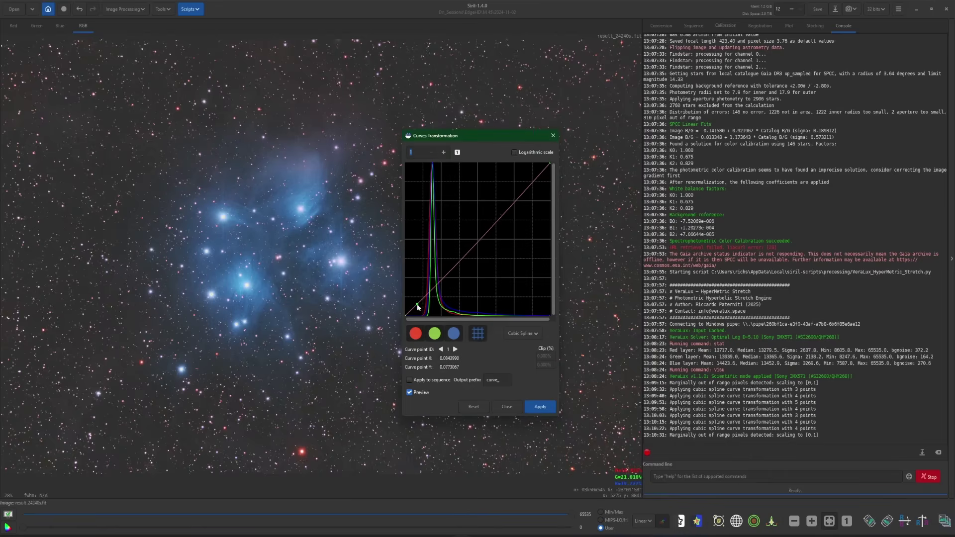
left_click_drag(478, 249, 474, 245)
left_click_drag(419, 305, 470, 241)
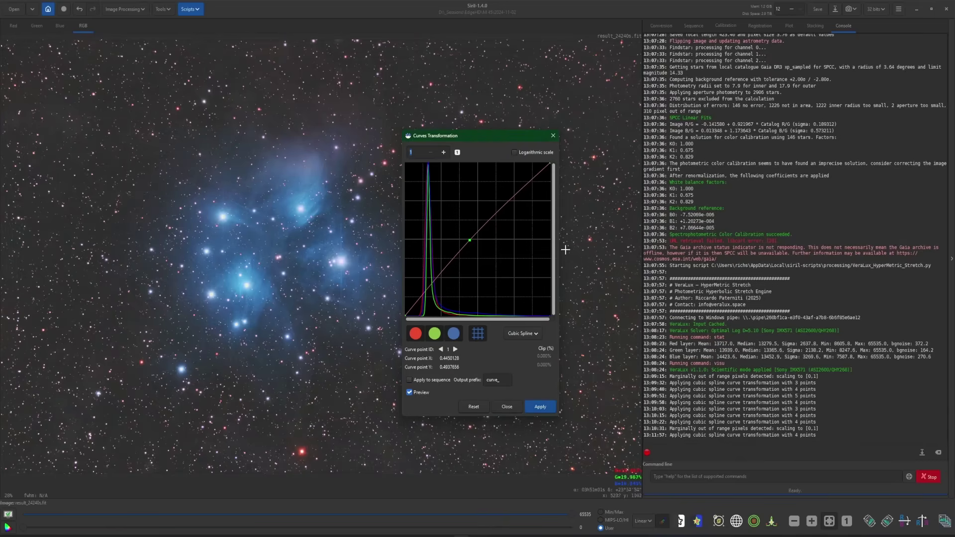
left_click(511, 405)
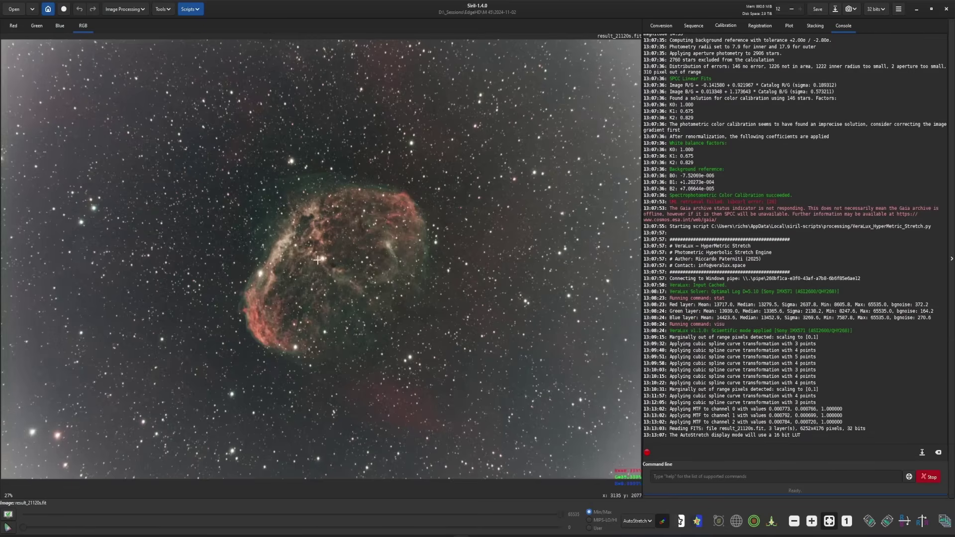
Crop the edges off the result_21120s.fit nebula image with a selection of about 5545 by 3584 px.
left_click_drag(47, 73, 615, 451)
right_click(471, 220)
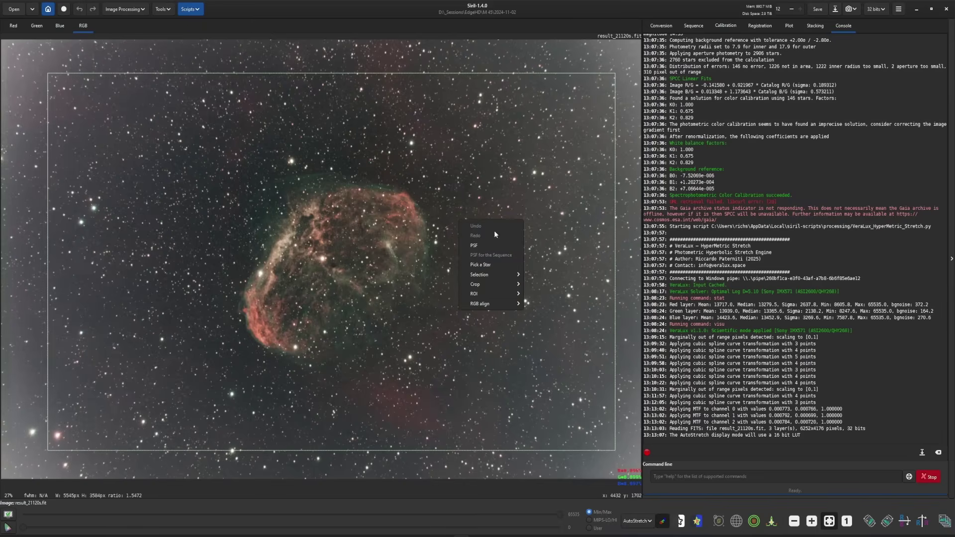
mouse_move(497, 284)
left_click(553, 282)
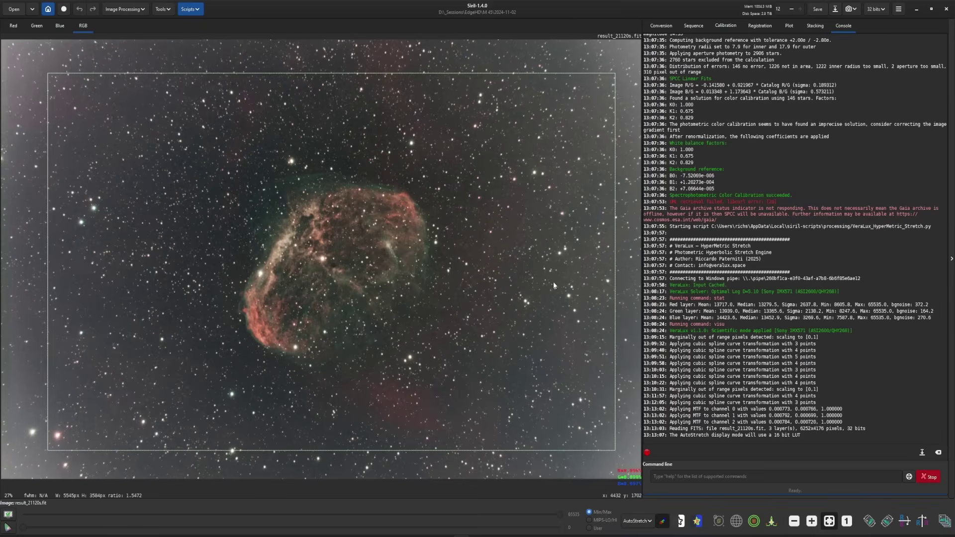
Run the AutoBGE.py background extraction script on the cropped nebula image.
left_click(190, 9)
mouse_move(222, 36)
mouse_move(281, 36)
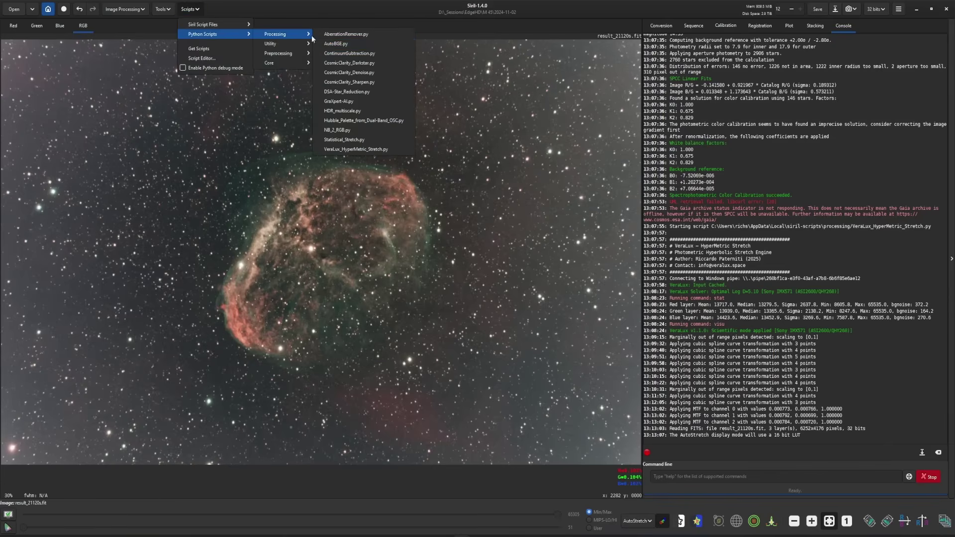
left_click(354, 43)
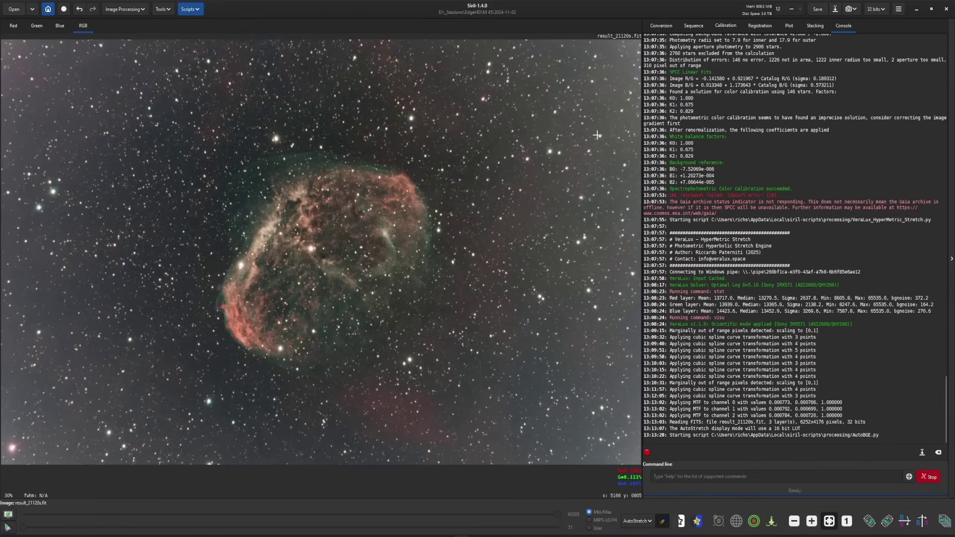
Plate-solve the background-extracted nebula image.
left_click(163, 9)
left_click(160, 37)
left_click(160, 42)
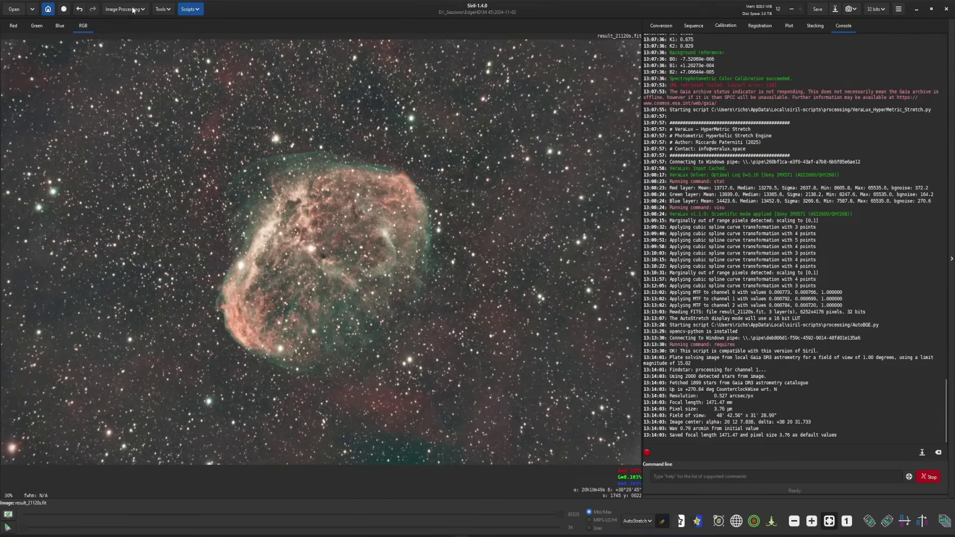
Run Spectrophotometric Color Calibration on the nebula image in narrowband mode with the Sony IMX571 sensor.
left_click(124, 9)
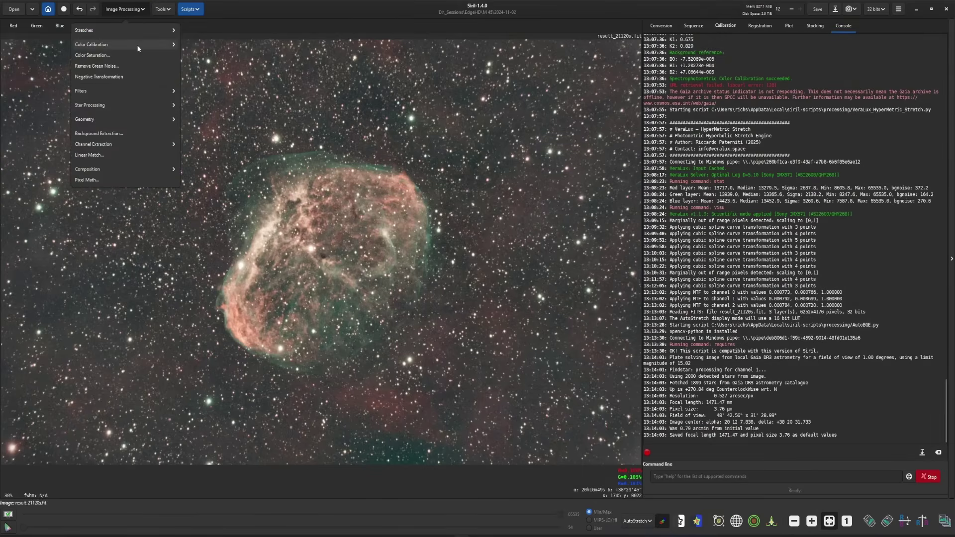
left_click(140, 45)
left_click(112, 65)
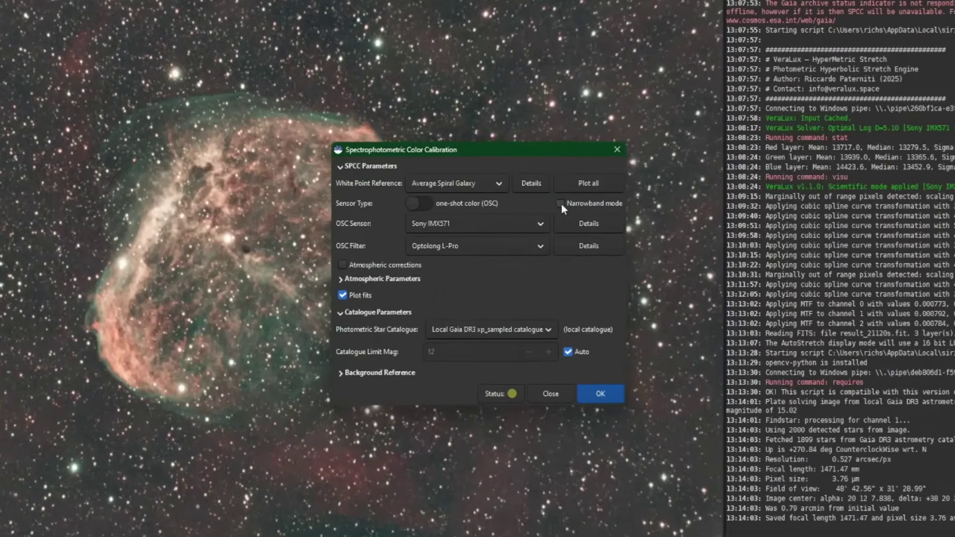
left_click(532, 225)
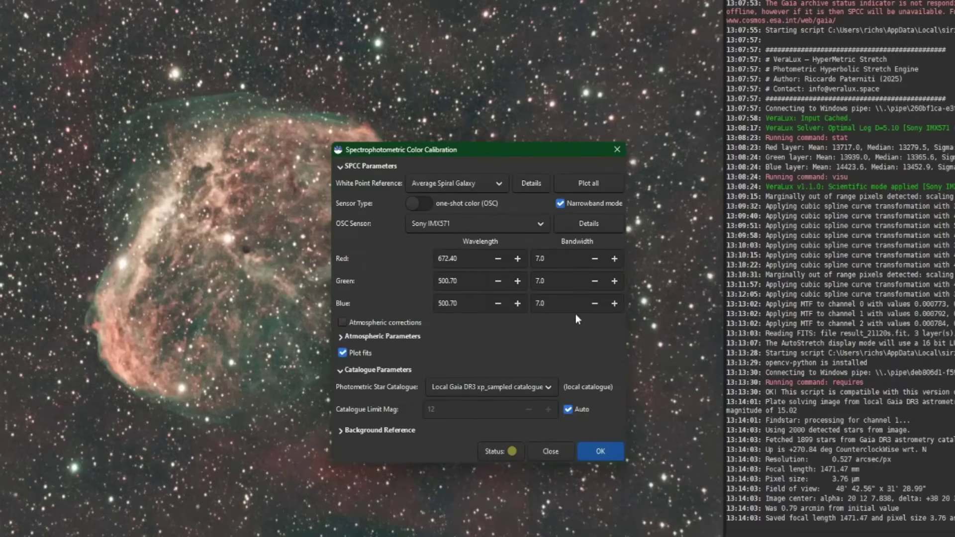
left_click(601, 452)
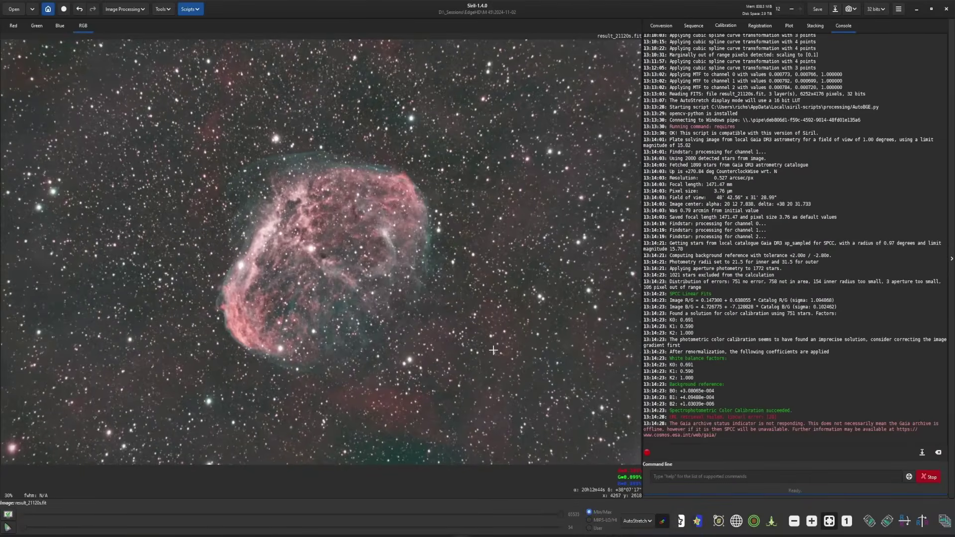
Return the calibrated nebula image to Linear display and open the VeraLux_HyperMetric_Stretch.py script for it.
left_click(636, 522)
left_click(638, 439)
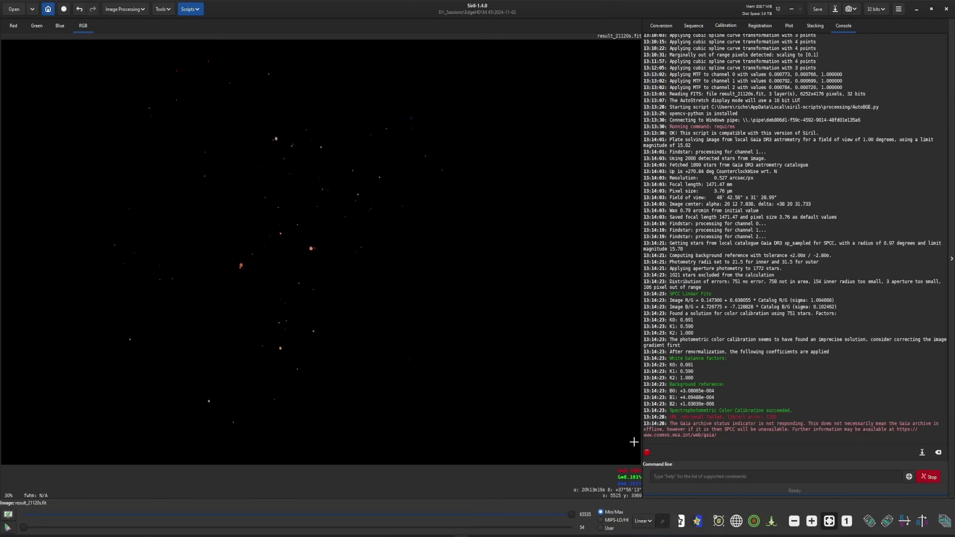
left_click(196, 10)
mouse_move(236, 34)
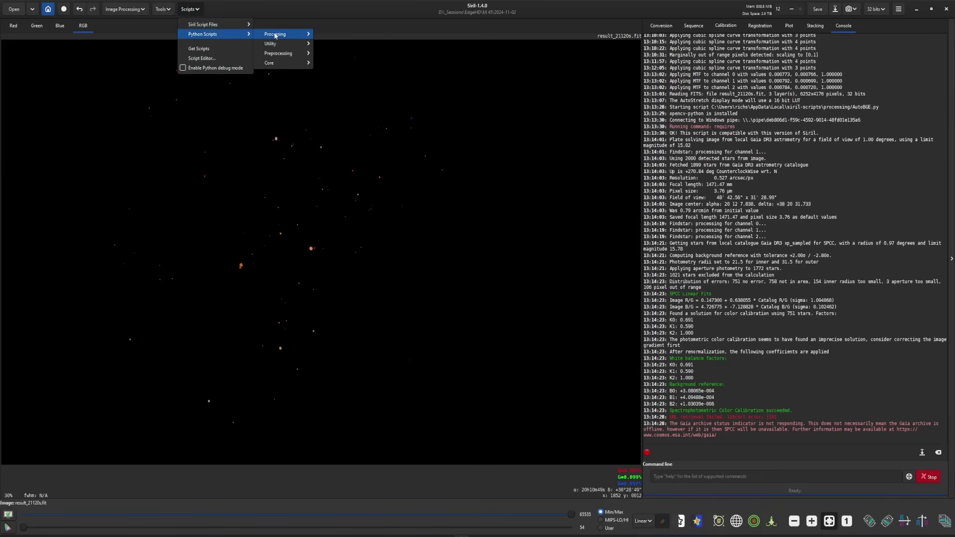
mouse_move(275, 35)
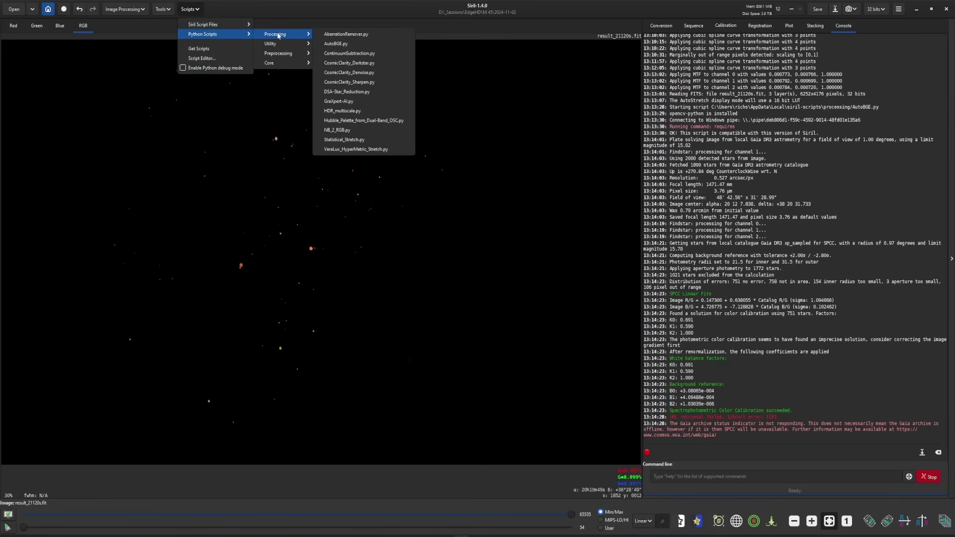
left_click(385, 150)
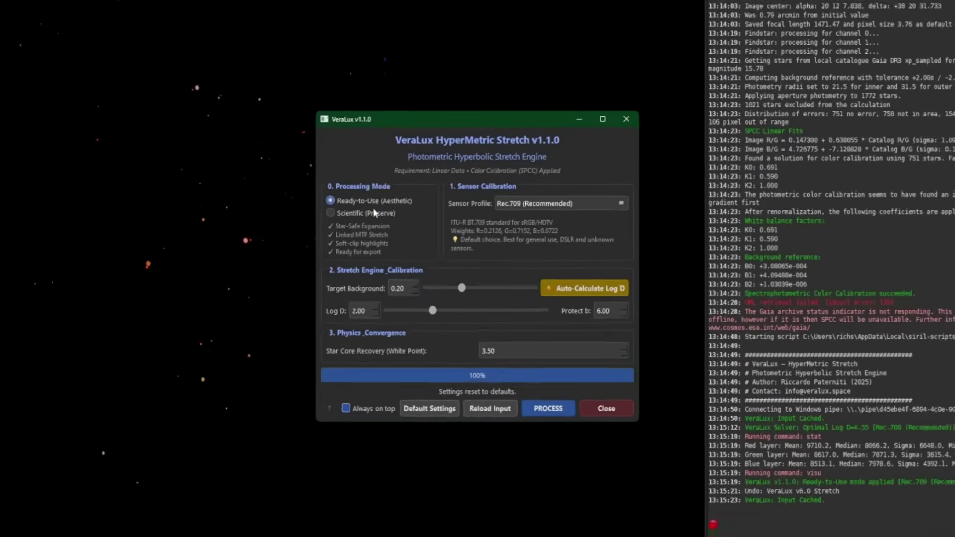
Stretch the nebula image in Ready-to-Use mode with the Sony IMX571 (ASI2600/QHY268) profile, target background 0.12 and auto-calculated Log D.
left_click(537, 198)
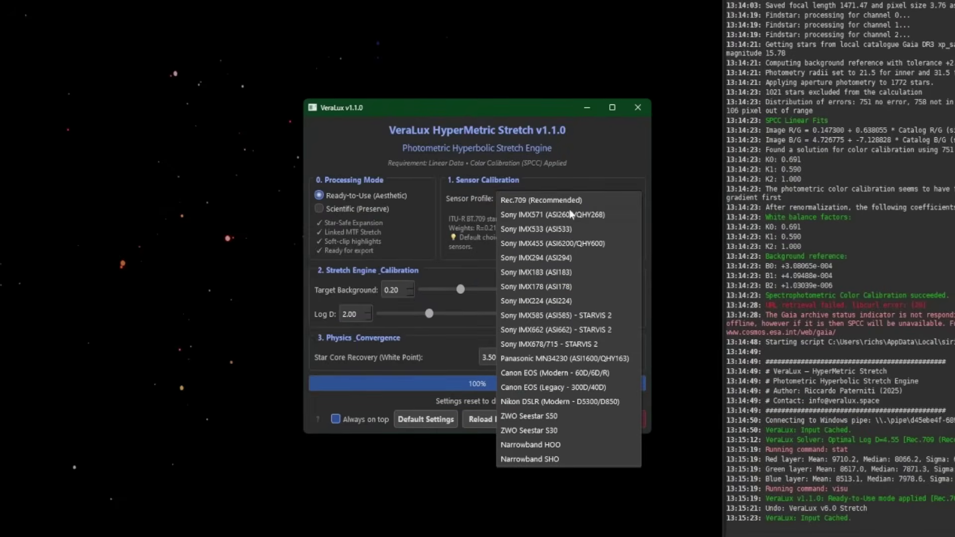
left_click(540, 215)
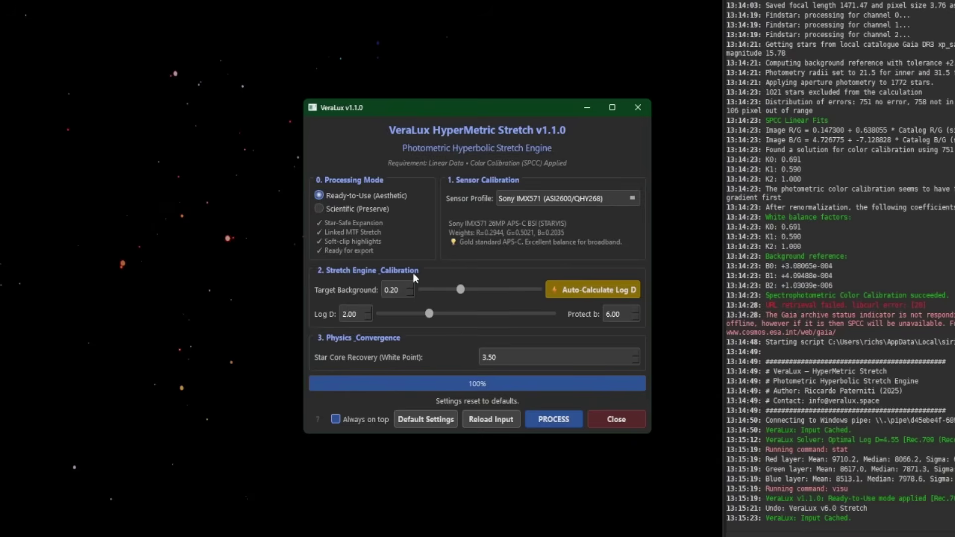
left_click_drag(461, 290, 441, 291)
left_click(576, 286)
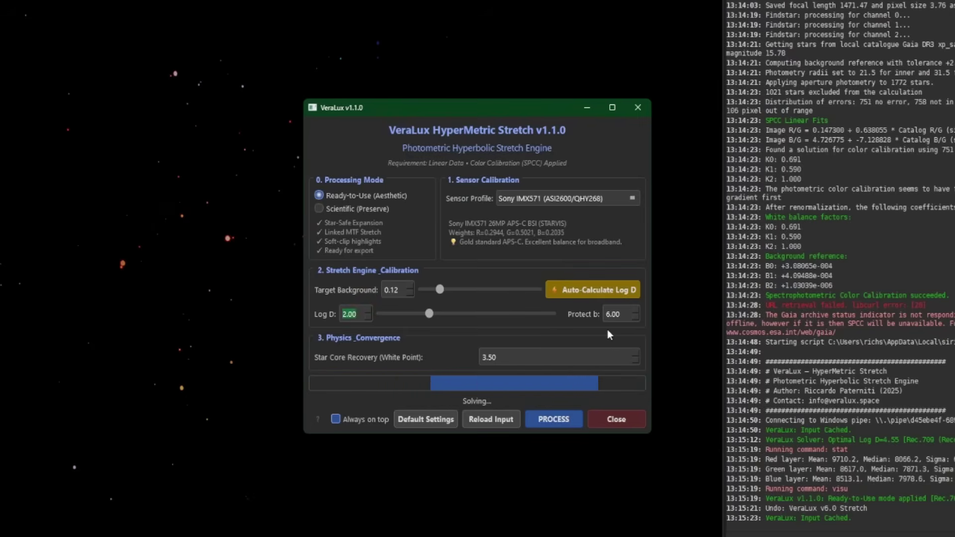
left_click(557, 420)
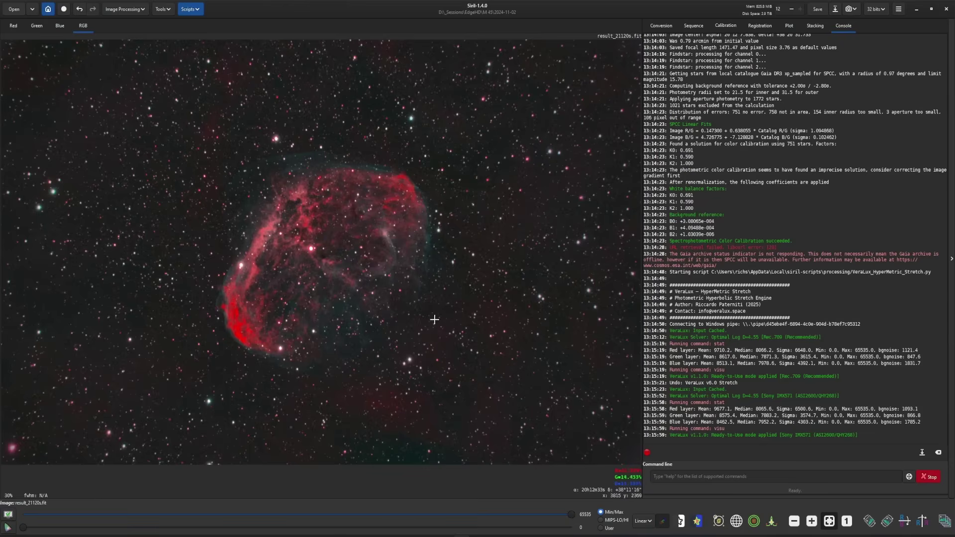
Try a global color saturation amount of -0.29 on the stretched nebula with the preview on, and discard it.
left_click(126, 10)
left_click(109, 53)
left_click_drag(459, 215, 491, 197)
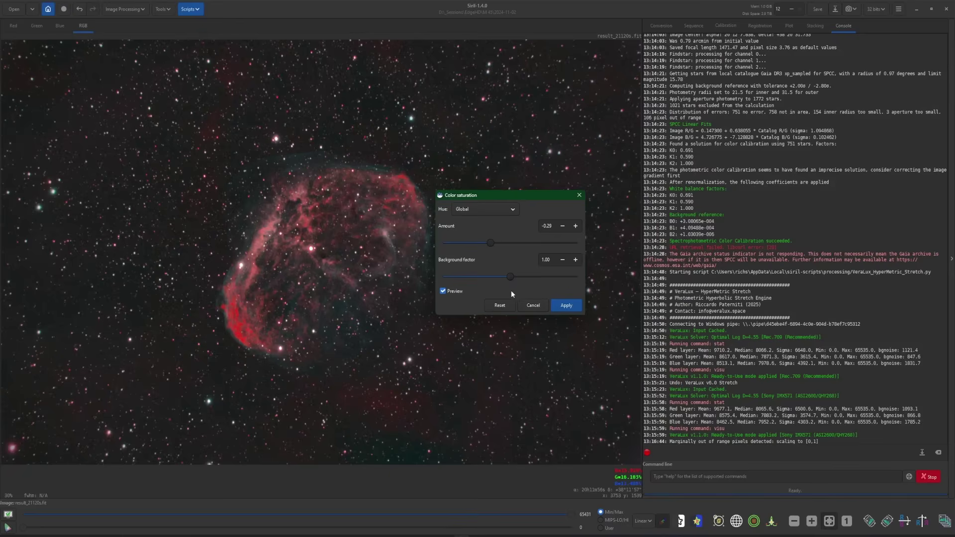
key("Escape")
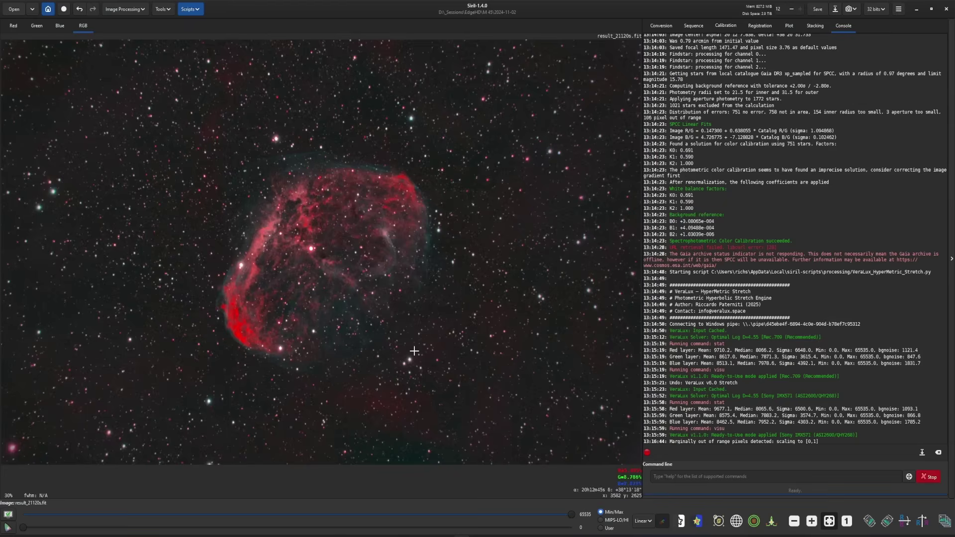
View the Generalised Hyperbolic Stretch Transformations settings for the stretched nebula and close them without applying a stretch.
left_click(125, 9)
left_click(127, 31)
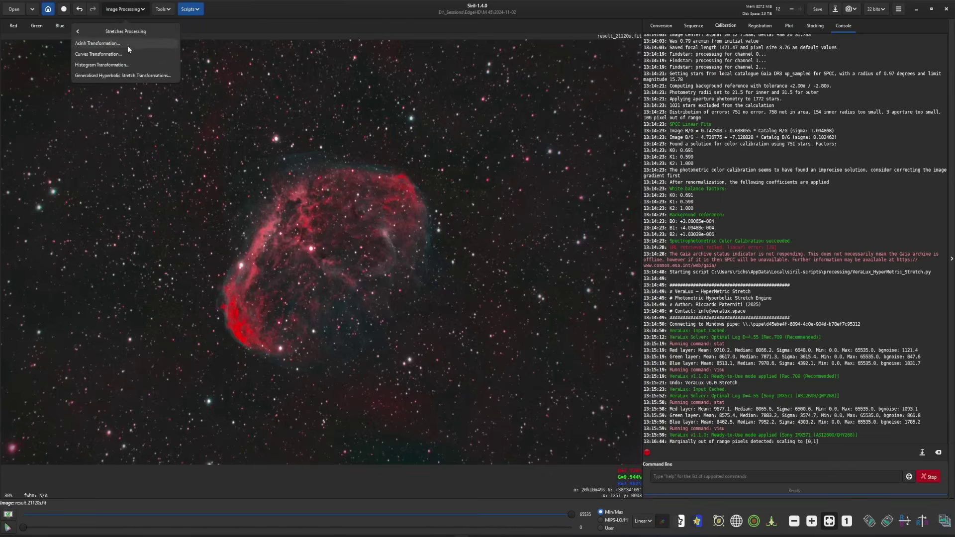
left_click(139, 79)
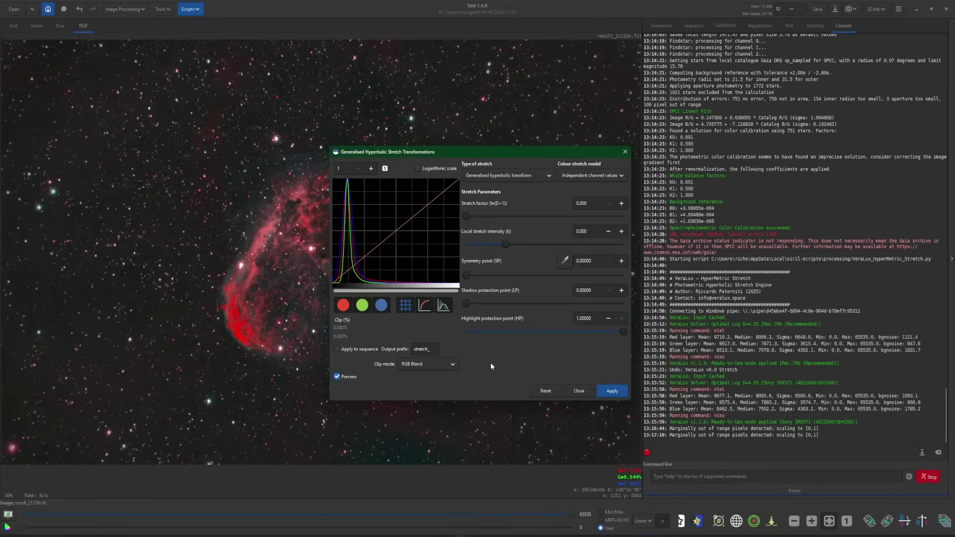
key("Escape")
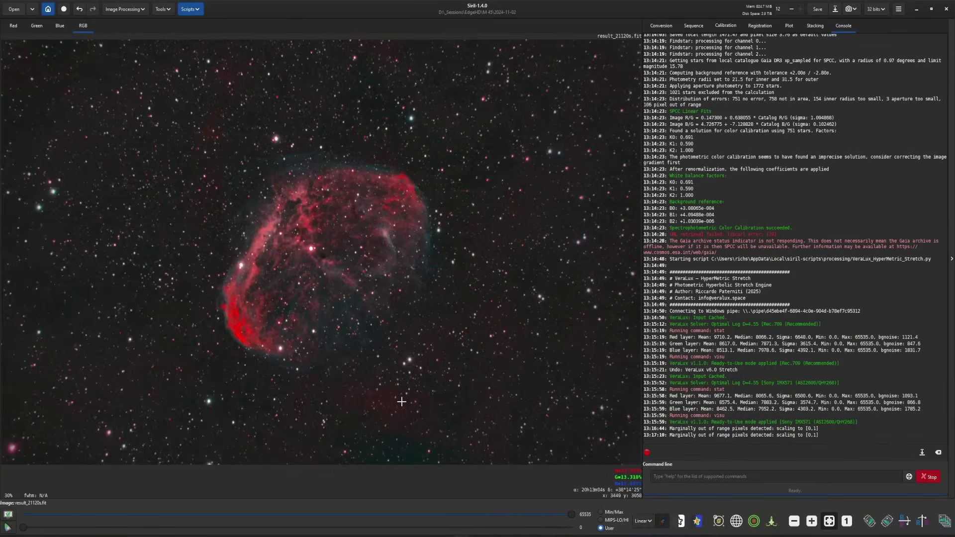